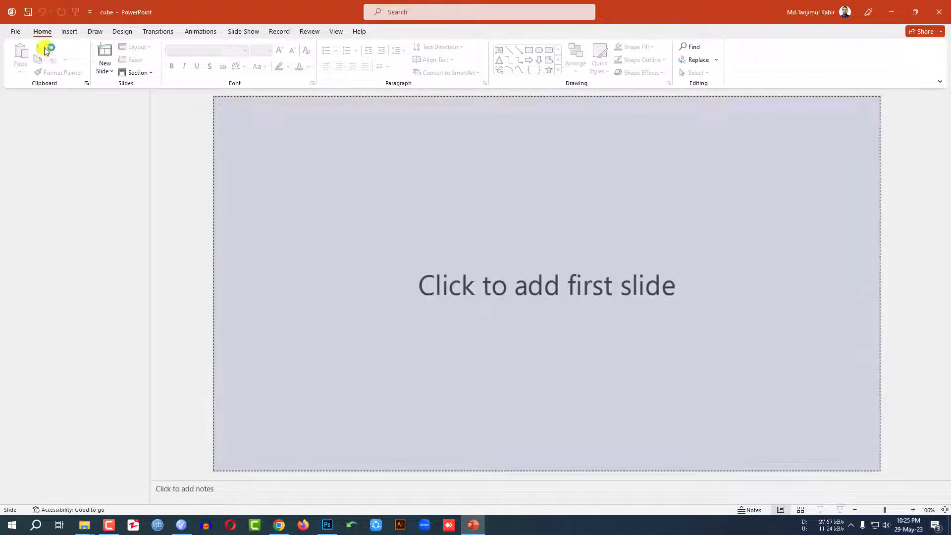
Add a blank slide and give it a light-blue radial preset gradient background.
{"action": "left_click", "coordinate": [105, 69]}
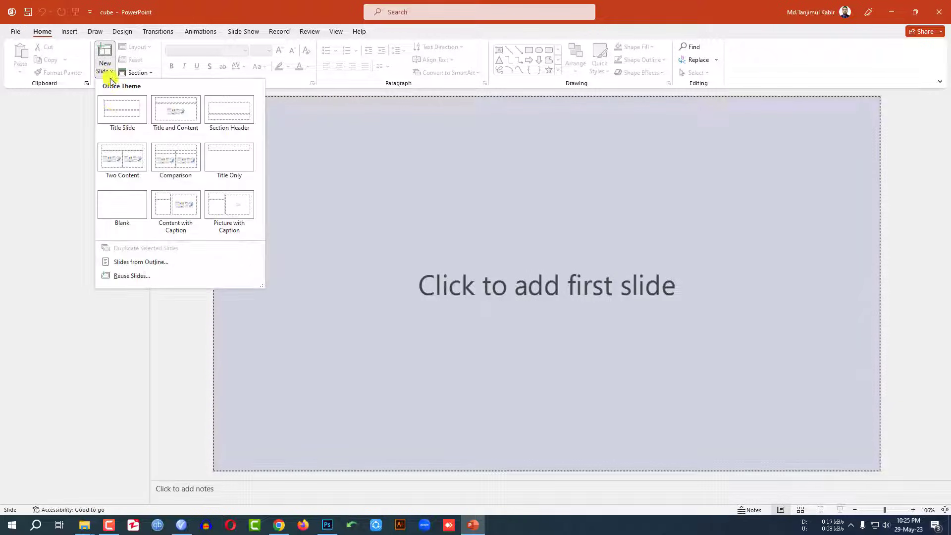
{"action": "left_click", "coordinate": [125, 205]}
{"action": "left_click", "coordinate": [123, 32]}
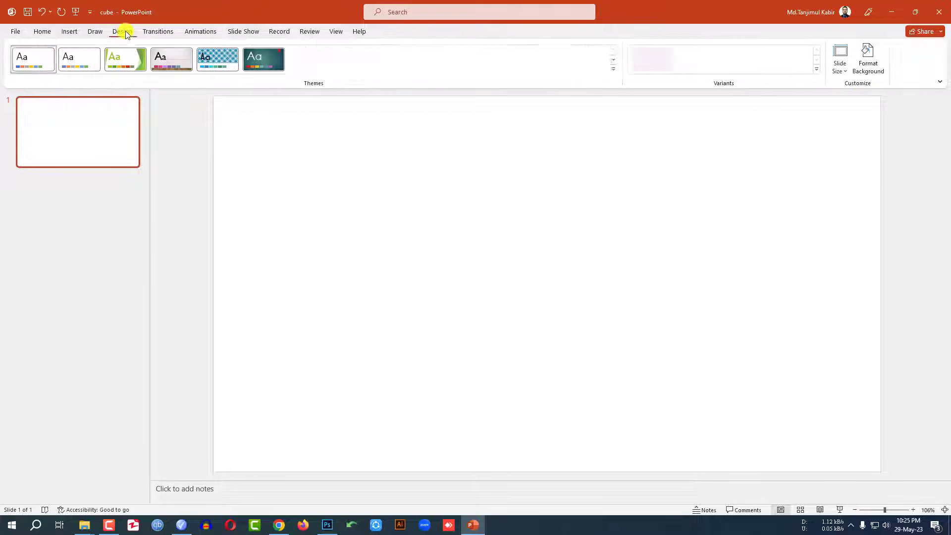
{"action": "left_click", "coordinate": [868, 67]}
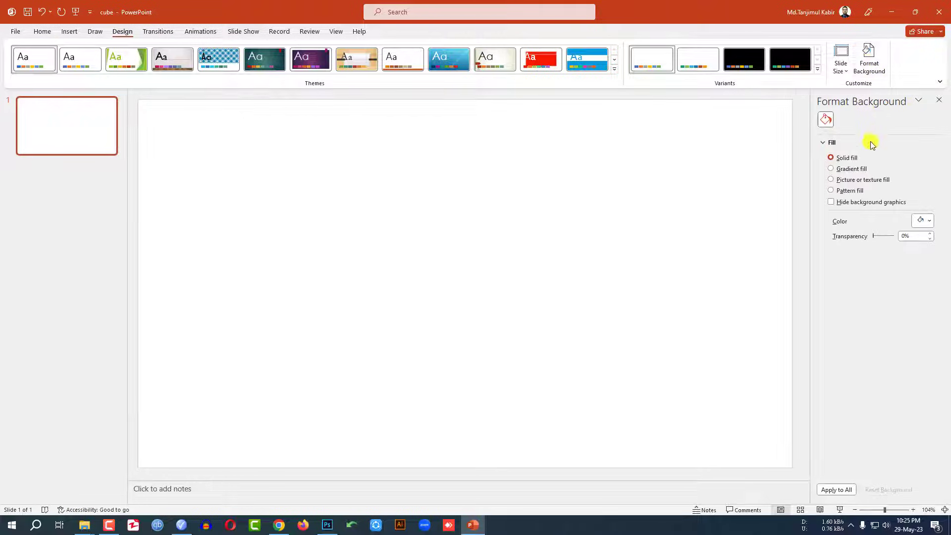
{"action": "left_click", "coordinate": [847, 169]}
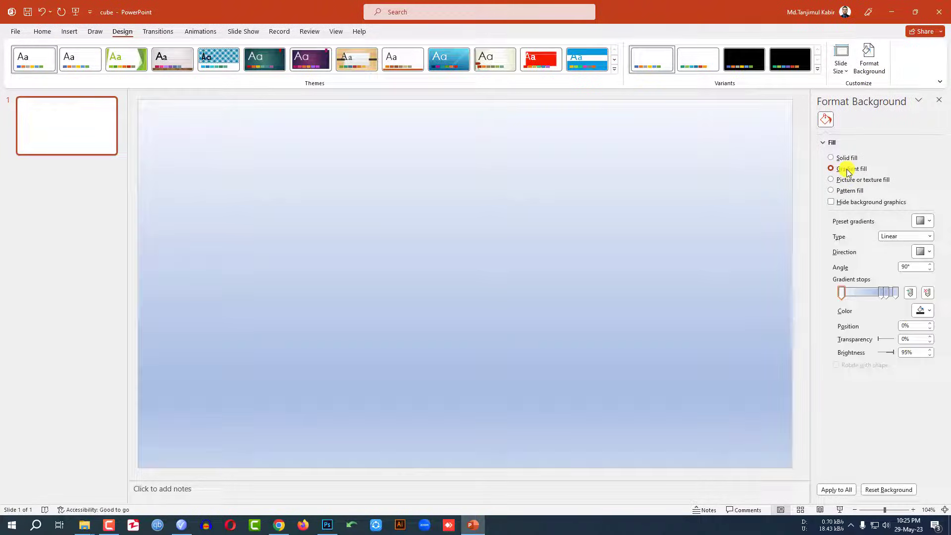
{"action": "left_click", "coordinate": [923, 221]}
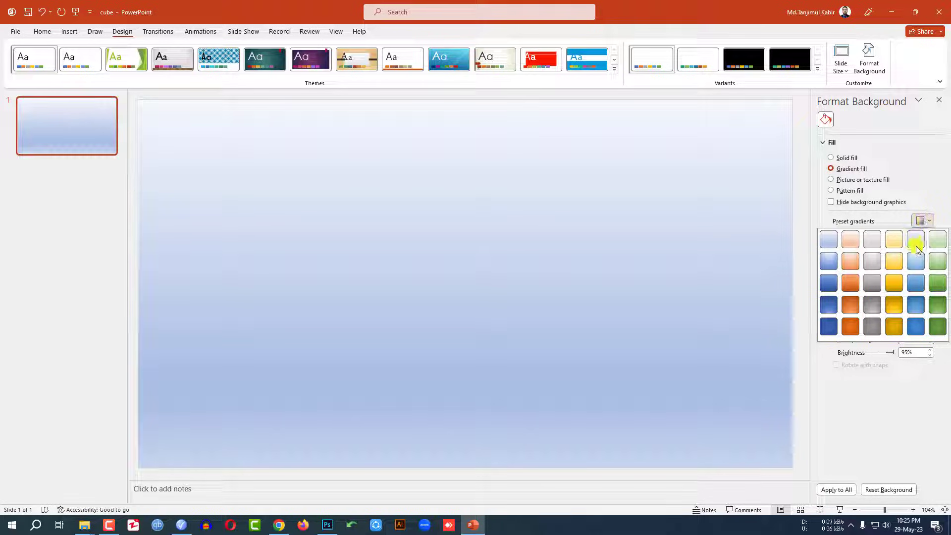
{"action": "left_click", "coordinate": [915, 247]}
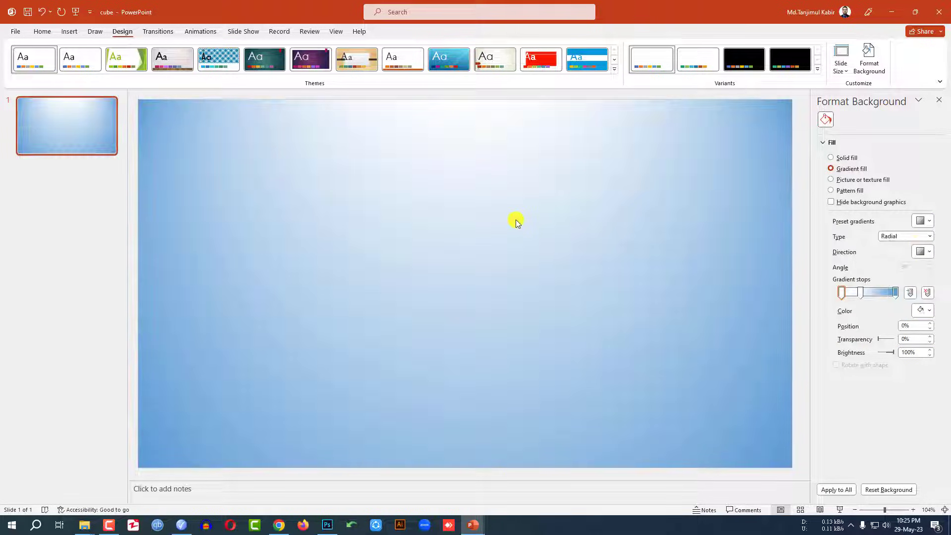
{"action": "left_click", "coordinate": [69, 31]}
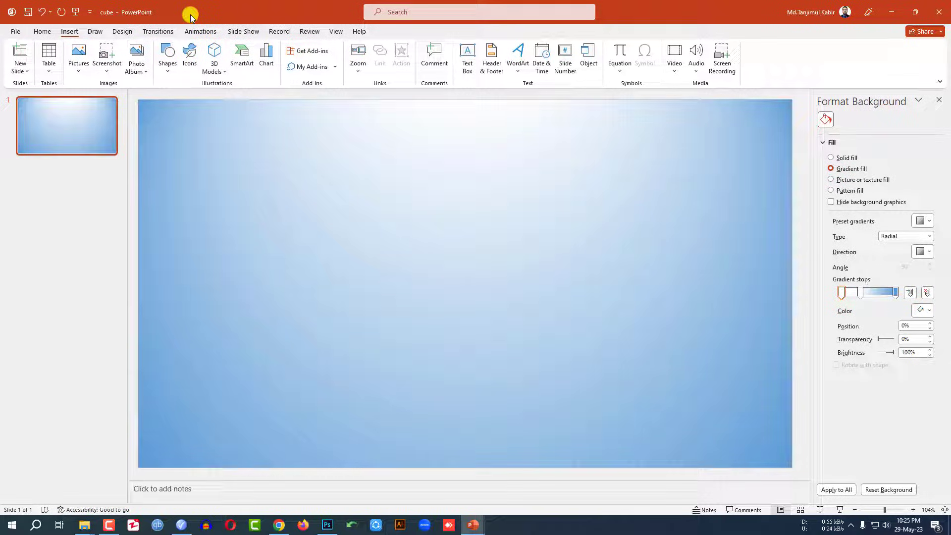
Insert the sunflower photo from the Saved Pictures folder onto the slide.
{"action": "left_click", "coordinate": [78, 74]}
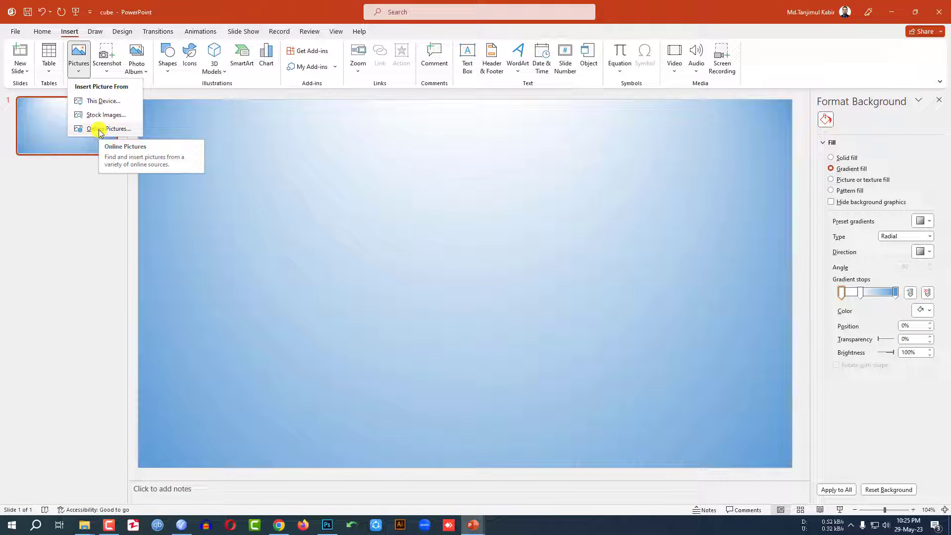
{"action": "left_click", "coordinate": [104, 101]}
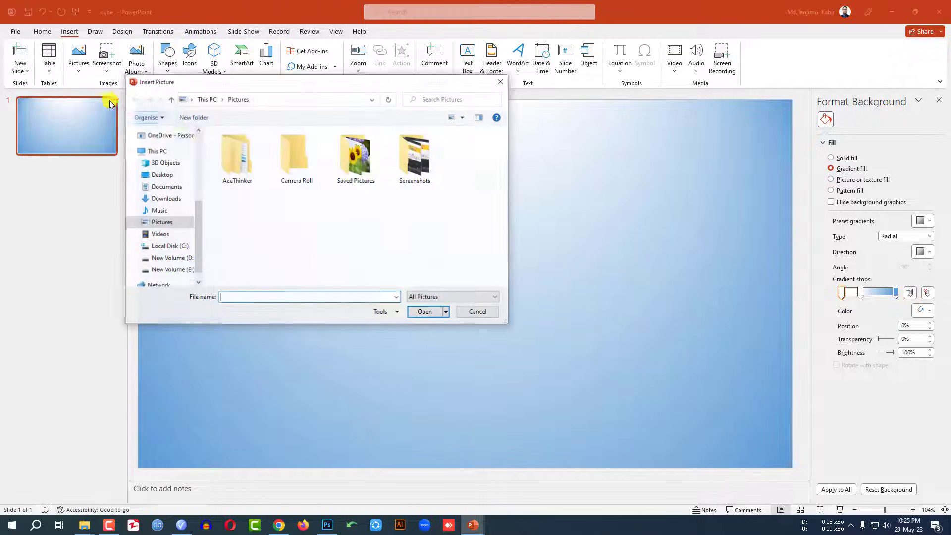
{"action": "double_click", "coordinate": [348, 165]}
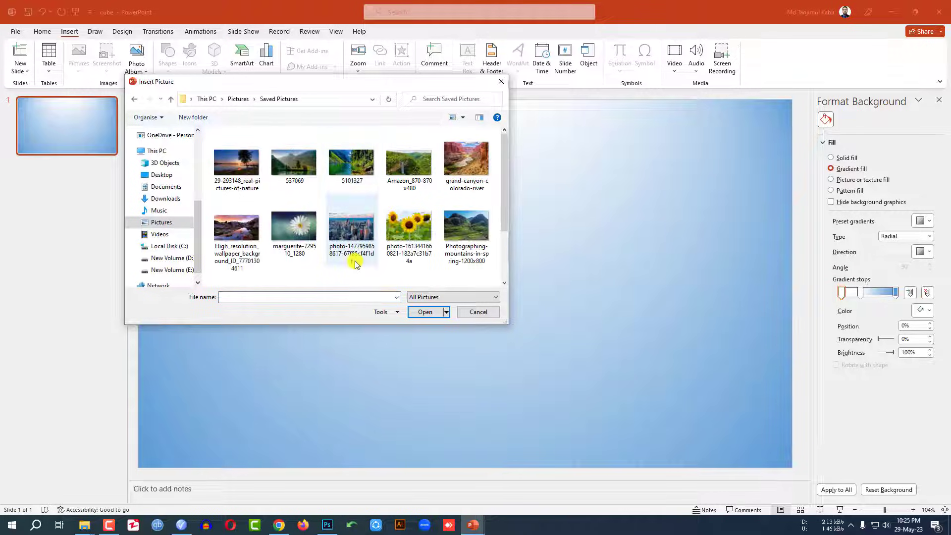
{"action": "left_click", "coordinate": [407, 228]}
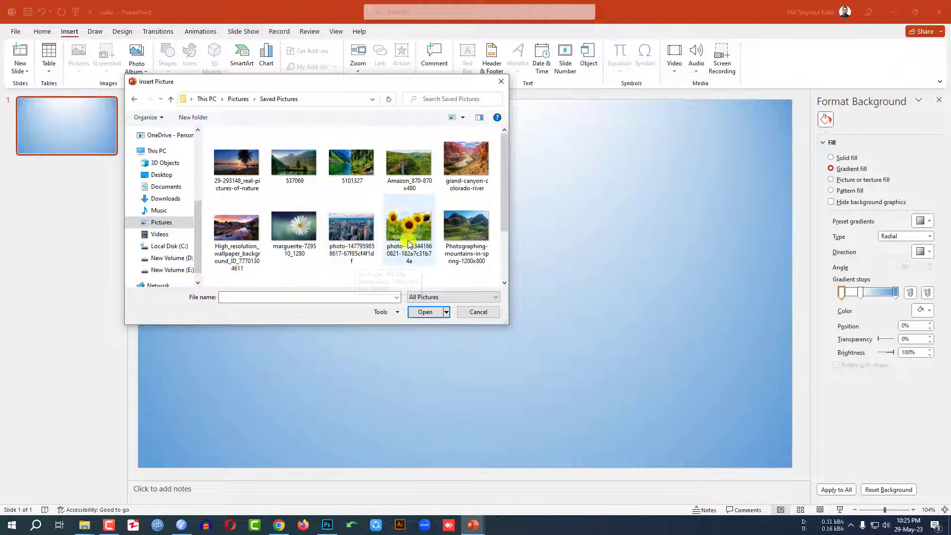
{"action": "left_click", "coordinate": [427, 312]}
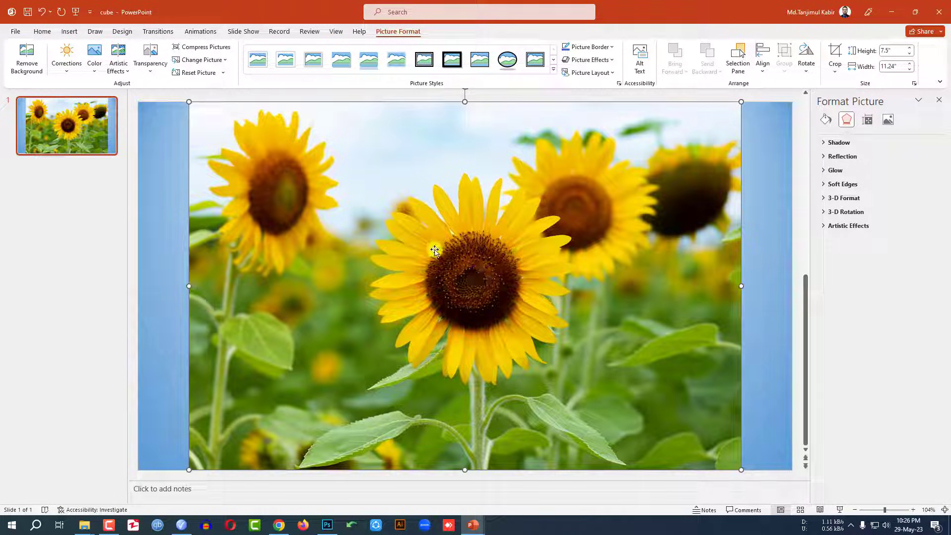
Crop the sunflower to a 1:1 square, shrink it to 3.23", and place it right of centre.
{"action": "left_click", "coordinate": [835, 69]}
{"action": "mouse_move", "coordinate": [857, 113]}
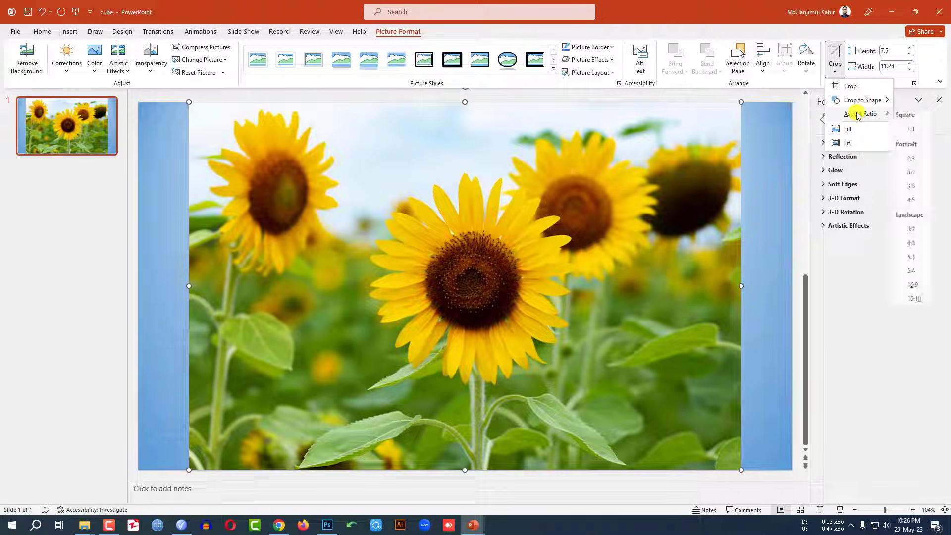
{"action": "left_click", "coordinate": [916, 130]}
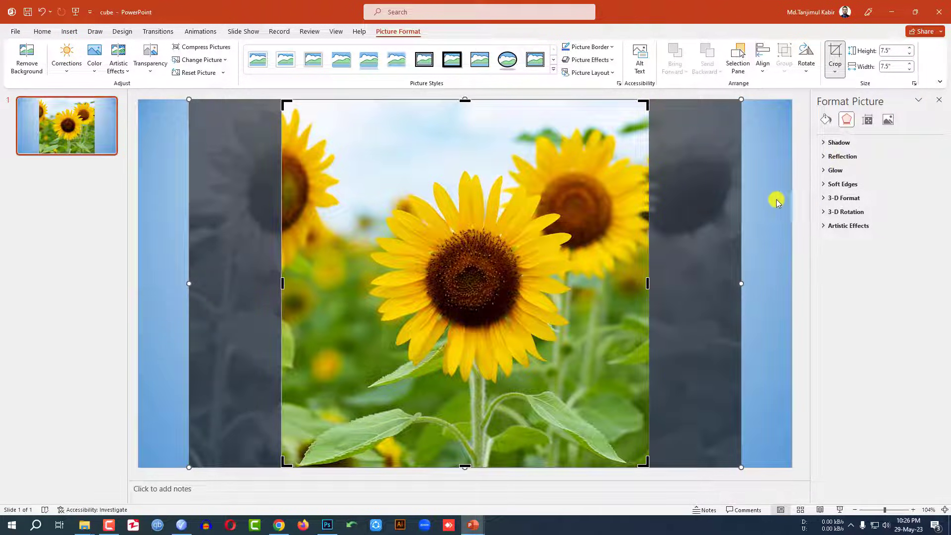
{"action": "left_click", "coordinate": [777, 202]}
{"action": "left_click", "coordinate": [540, 197]}
{"action": "left_click_drag", "start_coordinate": [648, 101], "coordinate": [439, 327]}
{"action": "left_click_drag", "start_coordinate": [408, 364], "coordinate": [695, 227]}
{"action": "left_click", "coordinate": [69, 31]}
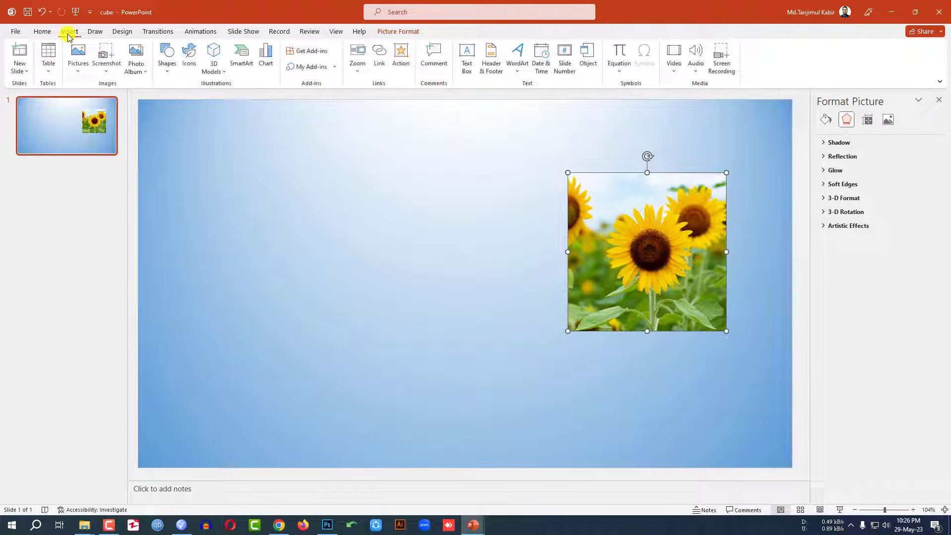
Insert the grand-canyon-colorado-river photo and crop it to a 1:1 square.
{"action": "left_click", "coordinate": [87, 73]}
{"action": "left_click", "coordinate": [96, 100]}
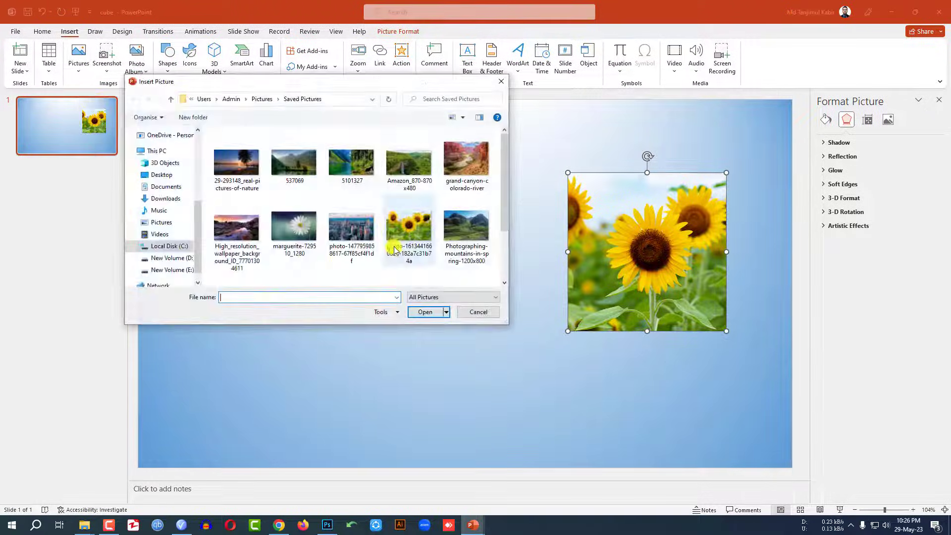
{"action": "left_click", "coordinate": [468, 176]}
{"action": "left_click", "coordinate": [425, 311]}
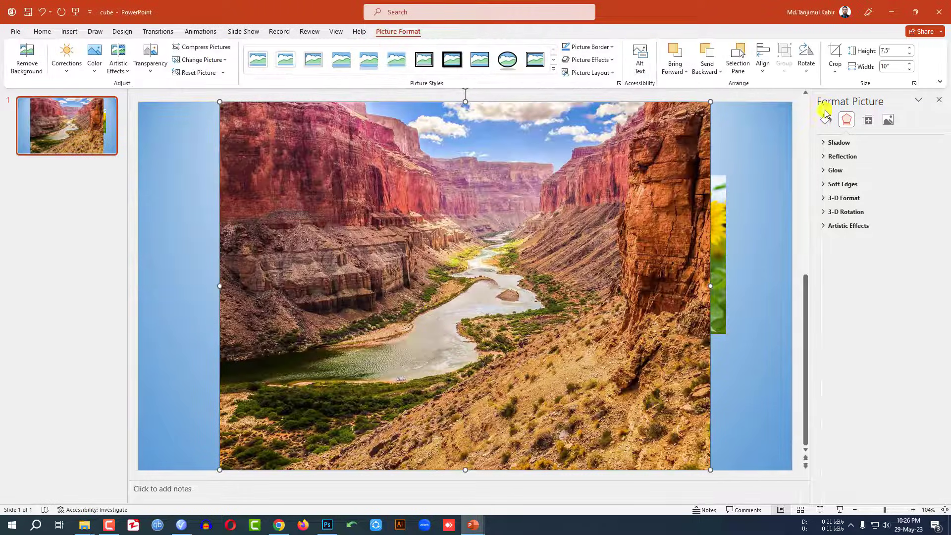
{"action": "left_click", "coordinate": [835, 67]}
{"action": "mouse_move", "coordinate": [864, 118]}
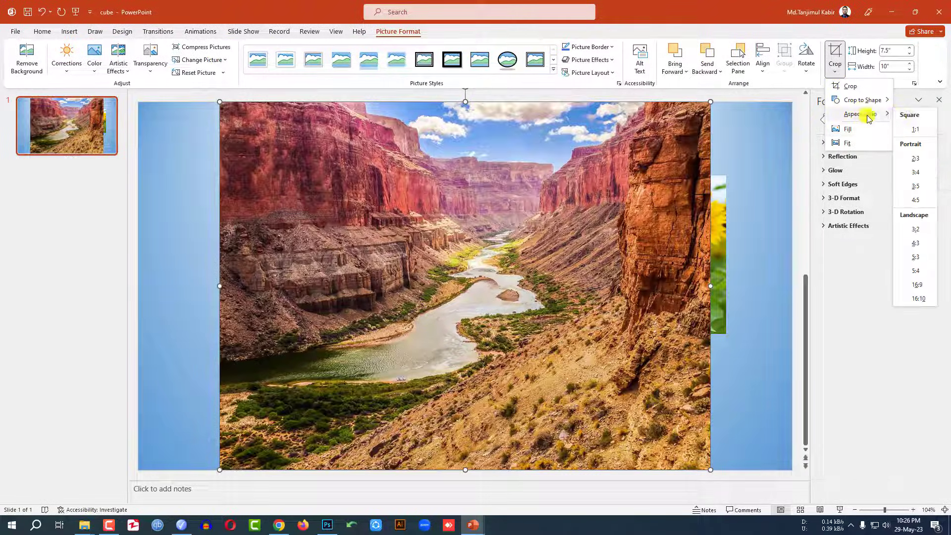
{"action": "left_click", "coordinate": [916, 128]}
{"action": "left_click", "coordinate": [750, 164]}
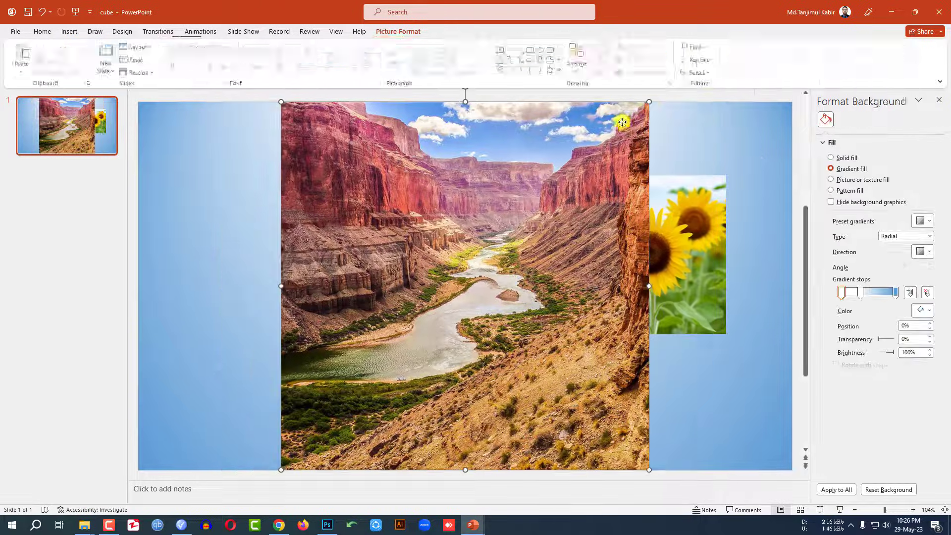
Shrink the canyon square to 3.23" to match the sunflower and place it left of it.
{"action": "left_click_drag", "start_coordinate": [649, 102], "coordinate": [501, 227]}
{"action": "left_click_drag", "start_coordinate": [366, 349], "coordinate": [390, 331]}
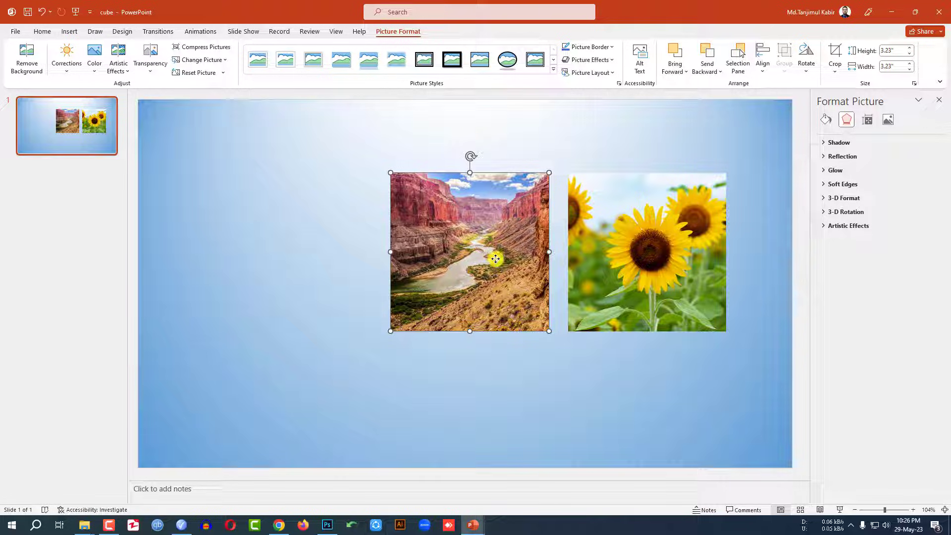
{"action": "left_click", "coordinate": [653, 248]}
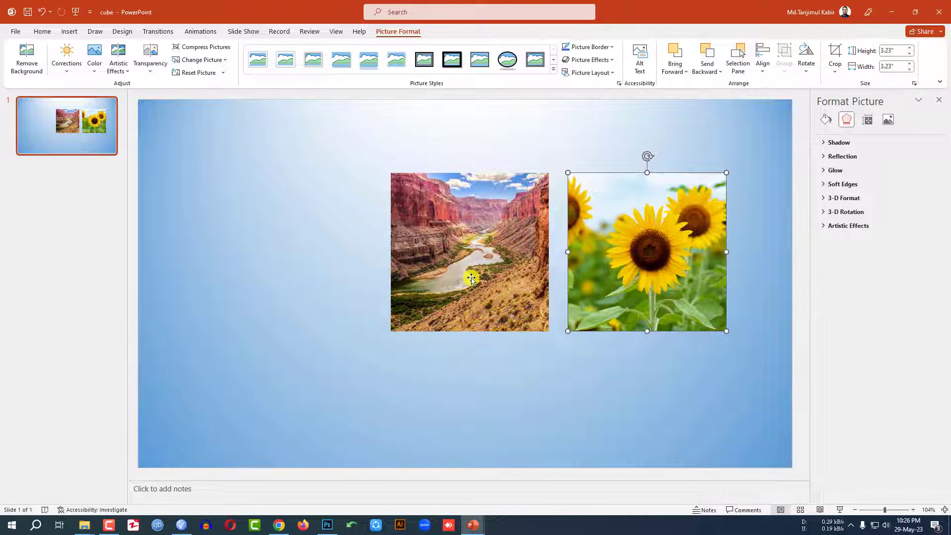
{"action": "left_click", "coordinate": [491, 270]}
{"action": "left_click", "coordinate": [70, 31]}
Insert the mountain lake photo 5101327 and crop it to a 1:1 square.
{"action": "left_click", "coordinate": [74, 63]}
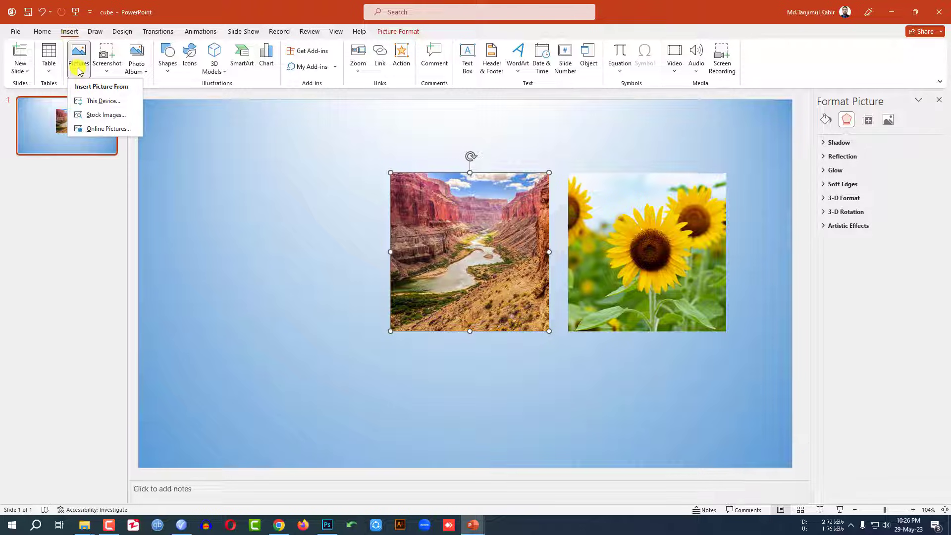
{"action": "left_click", "coordinate": [94, 100]}
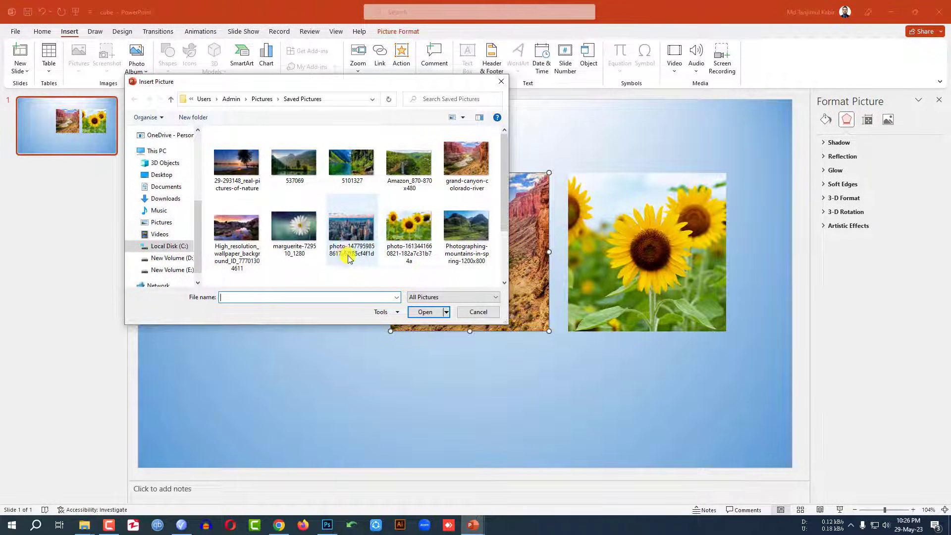
{"action": "left_click", "coordinate": [351, 162]}
{"action": "left_click", "coordinate": [425, 312]}
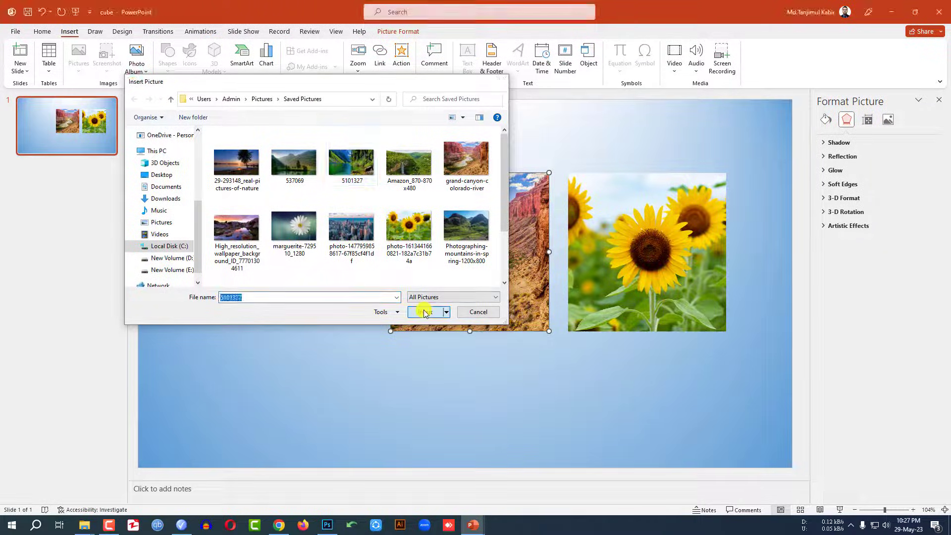
{"action": "left_click", "coordinate": [835, 69]}
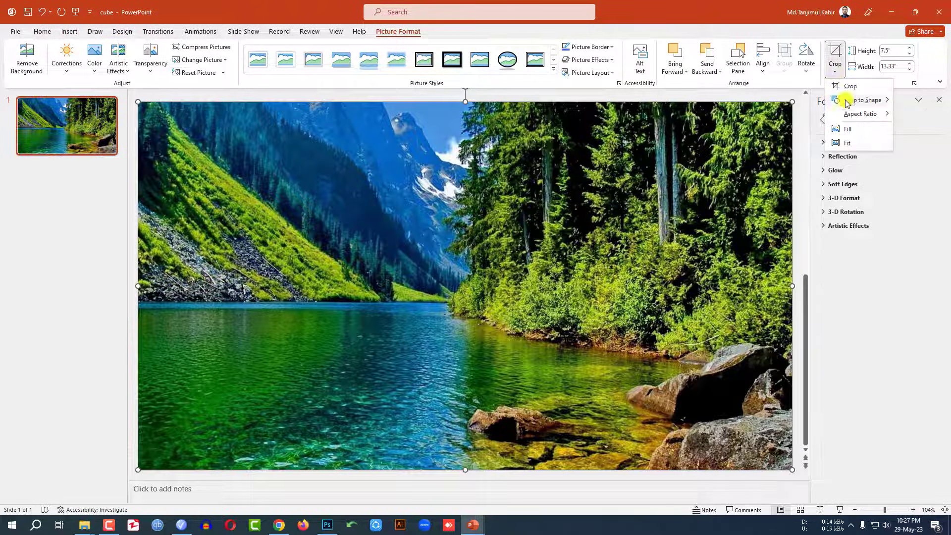
{"action": "mouse_move", "coordinate": [860, 113]}
{"action": "left_click", "coordinate": [915, 130]}
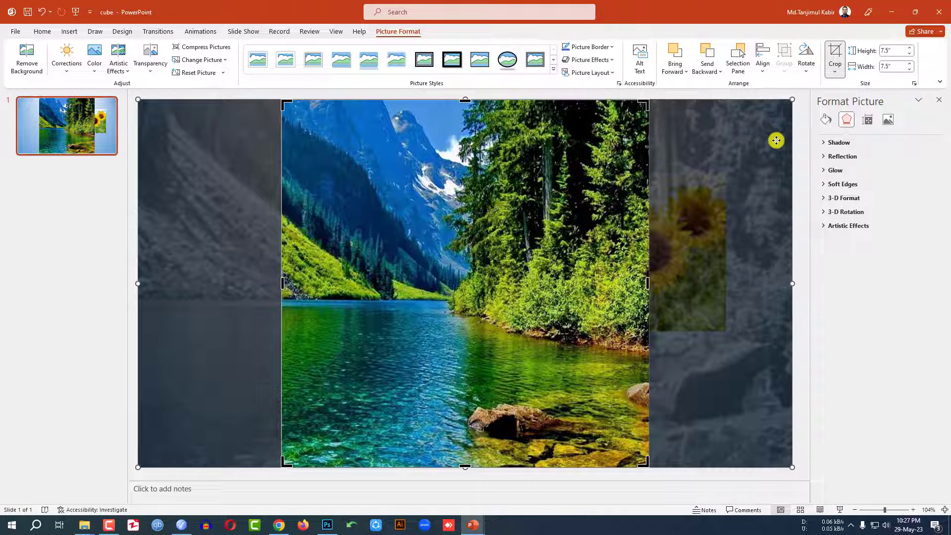
{"action": "key", "text": "Escape"}
Shrink the lake square to 3.23" and place it left of the canyon, tops aligned, with a wider gap.
{"action": "left_click_drag", "start_coordinate": [649, 102], "coordinate": [439, 308]}
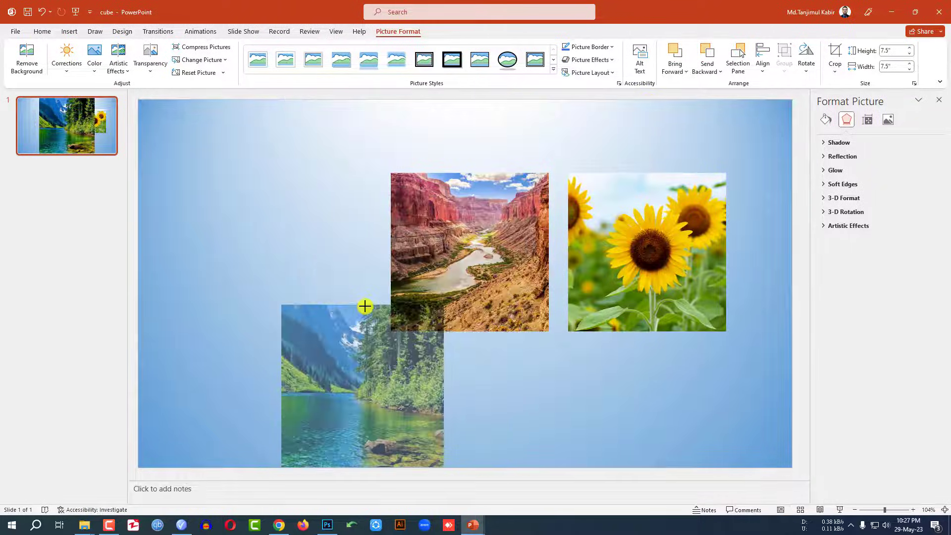
{"action": "left_click_drag", "start_coordinate": [357, 318], "coordinate": [299, 182]}
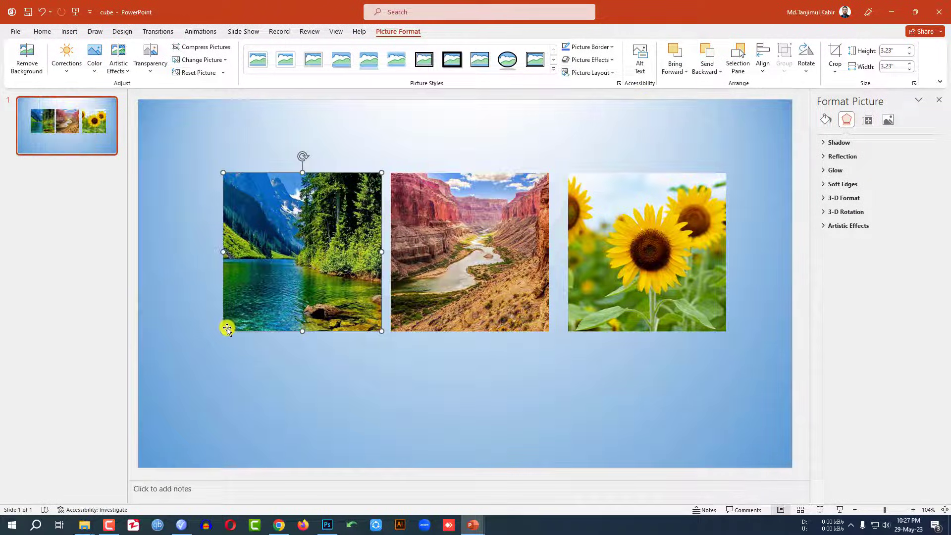
{"action": "left_click_drag", "start_coordinate": [223, 331], "coordinate": [223, 331]}
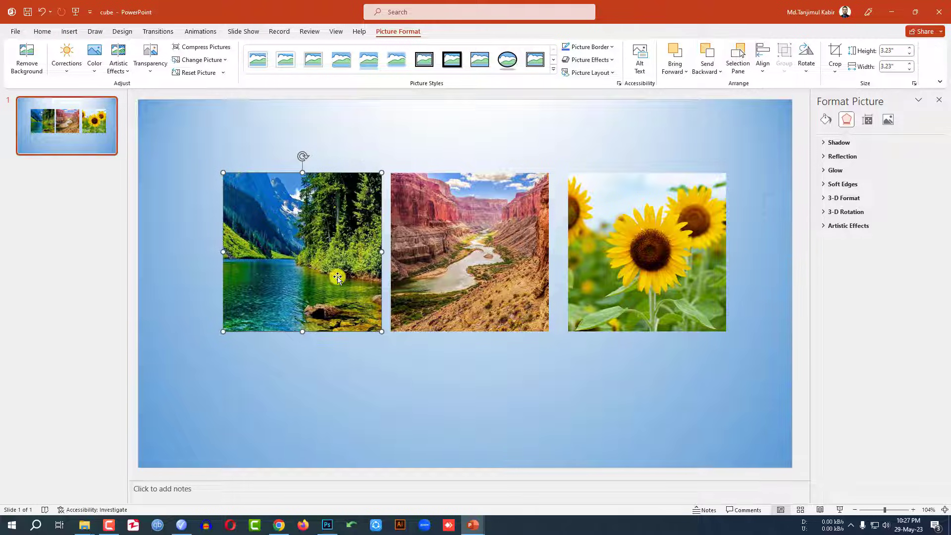
{"action": "left_click", "coordinate": [384, 373]}
{"action": "left_click_drag", "start_coordinate": [352, 283], "coordinate": [303, 280]}
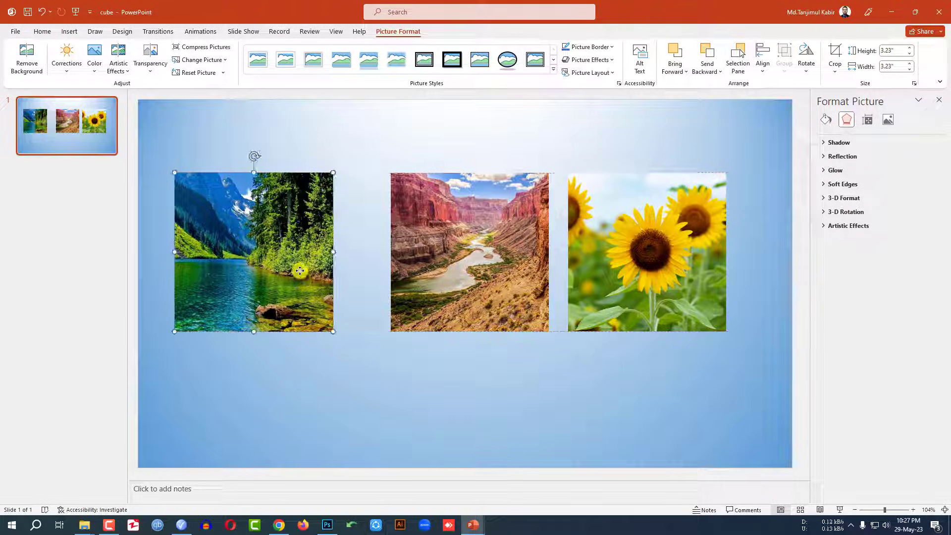
Apply 3-D rotation Off Axis 1: Left to the lake picture and Off Axis 1: Right to the canyon.
{"action": "left_click", "coordinate": [615, 60]}
{"action": "mouse_move", "coordinate": [617, 224]}
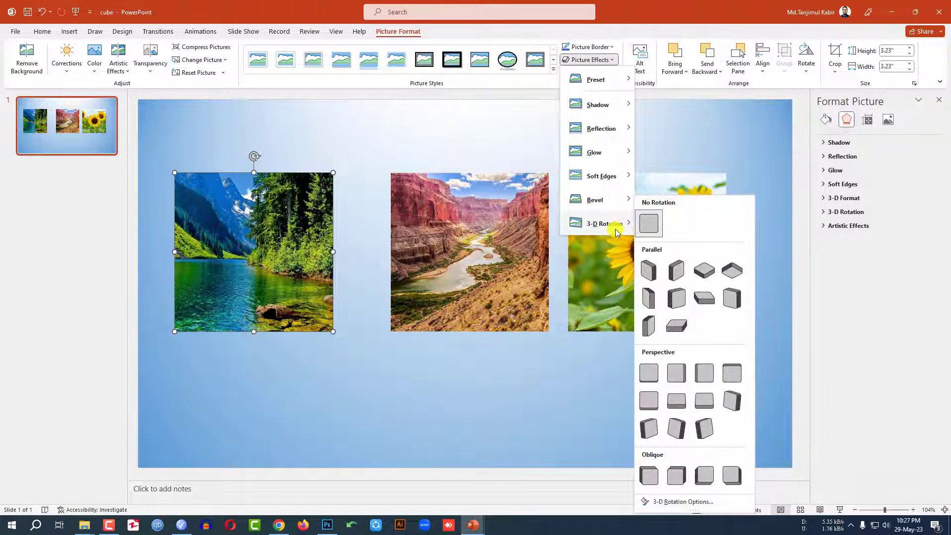
{"action": "left_click", "coordinate": [653, 297]}
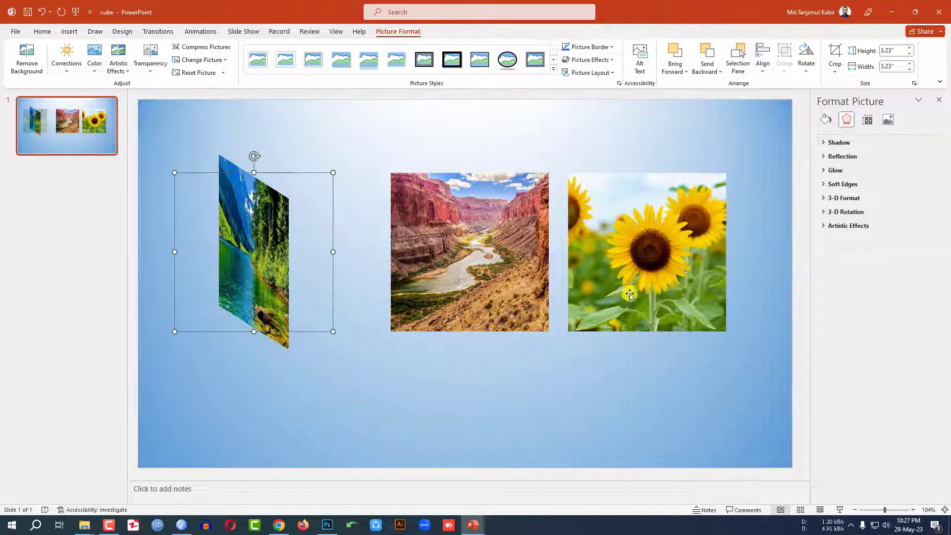
{"action": "left_click", "coordinate": [424, 251]}
{"action": "left_click", "coordinate": [605, 60]}
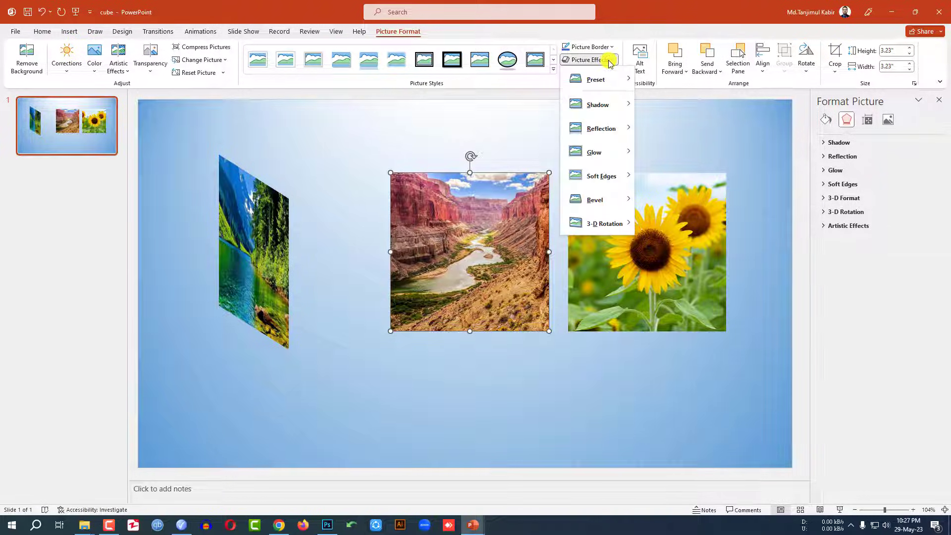
{"action": "mouse_move", "coordinate": [614, 225]}
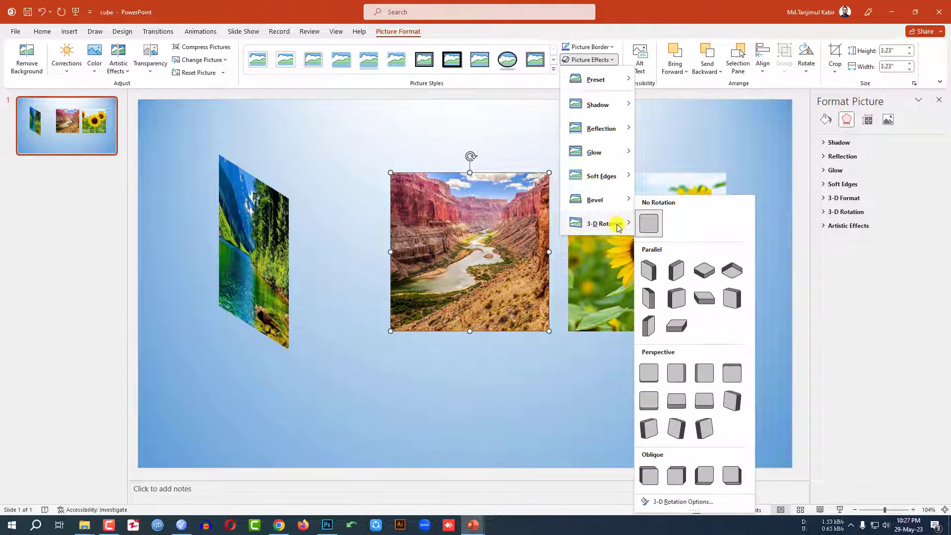
{"action": "left_click", "coordinate": [676, 298]}
Apply Off Axis 1: Top to the sunflower and move the canyon edge to edge with the lake.
{"action": "left_click", "coordinate": [649, 259]}
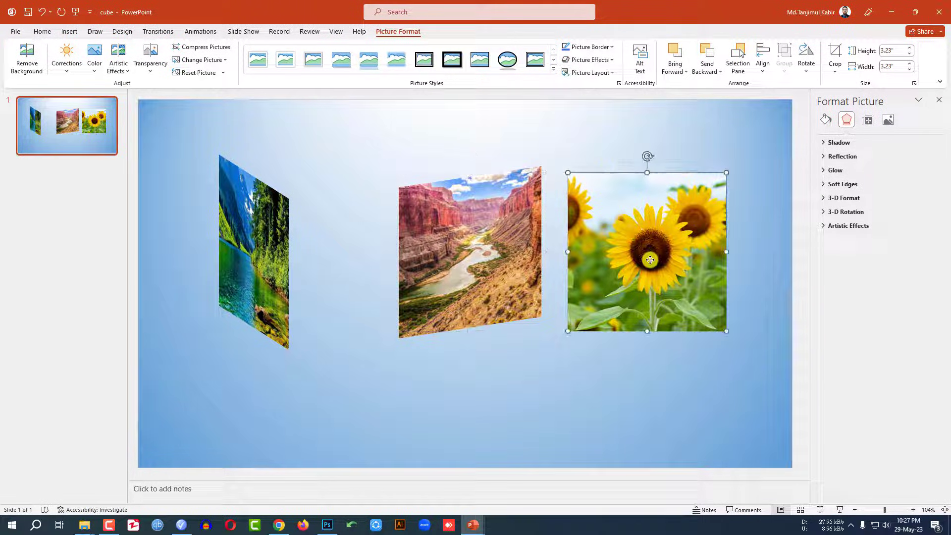
{"action": "left_click", "coordinate": [609, 61]}
{"action": "mouse_move", "coordinate": [618, 227]}
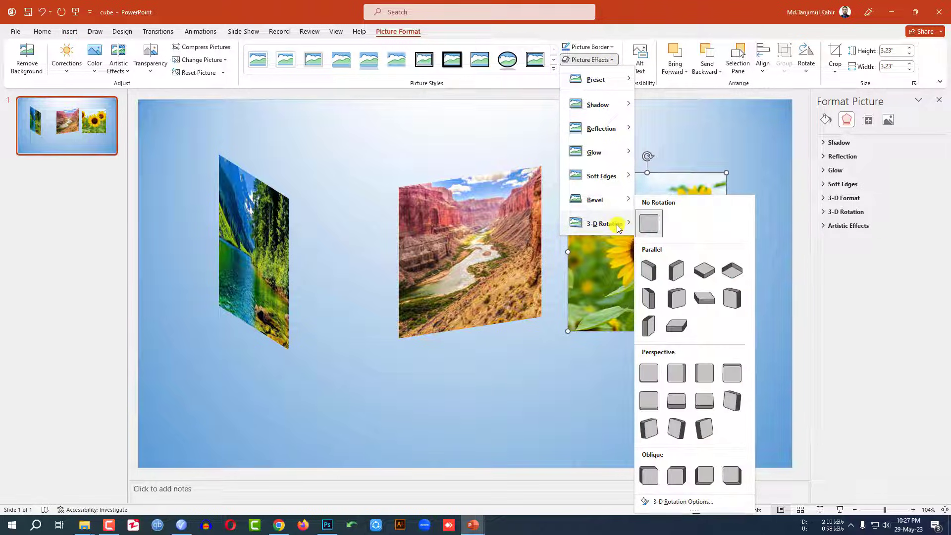
{"action": "left_click", "coordinate": [703, 299]}
{"action": "left_click_drag", "start_coordinate": [448, 297], "coordinate": [448, 320]}
{"action": "left_click_drag", "start_coordinate": [250, 283], "coordinate": [356, 293]}
Set the sunflower on the cube top, group all three faces, and move the cube down-right.
{"action": "left_click_drag", "start_coordinate": [668, 264], "coordinate": [446, 186]}
{"action": "left_click", "coordinate": [598, 292]}
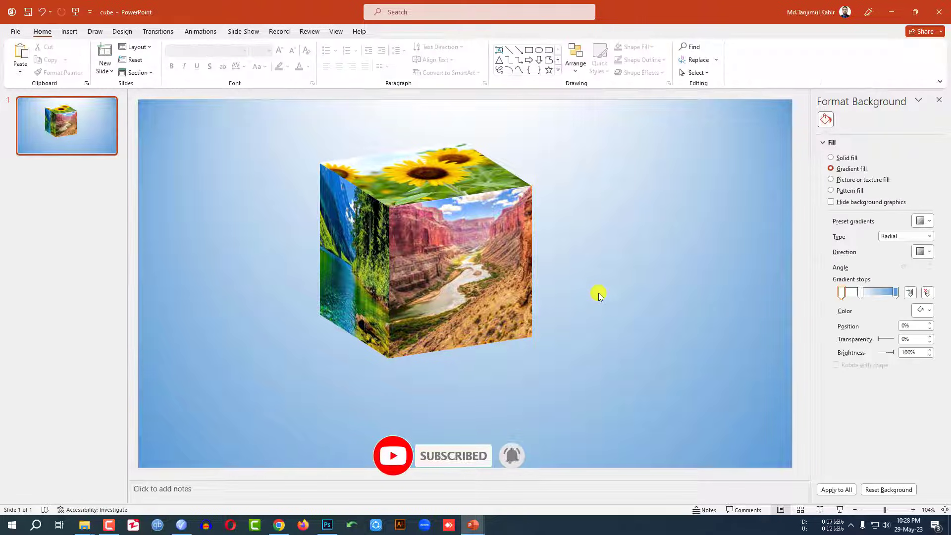
{"action": "key", "text": "ctrl+a"}
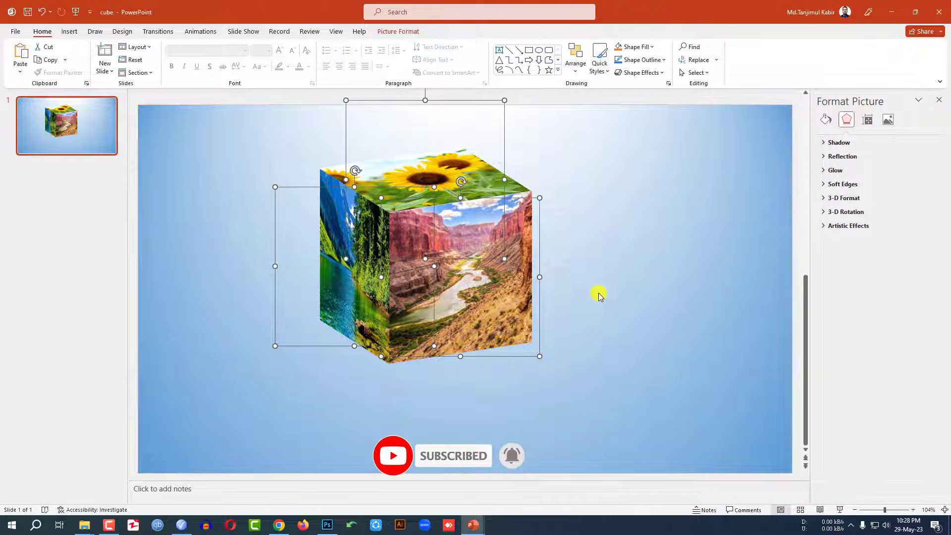
{"action": "key", "text": "ctrl+g"}
{"action": "left_click_drag", "start_coordinate": [480, 267], "coordinate": [516, 275]}
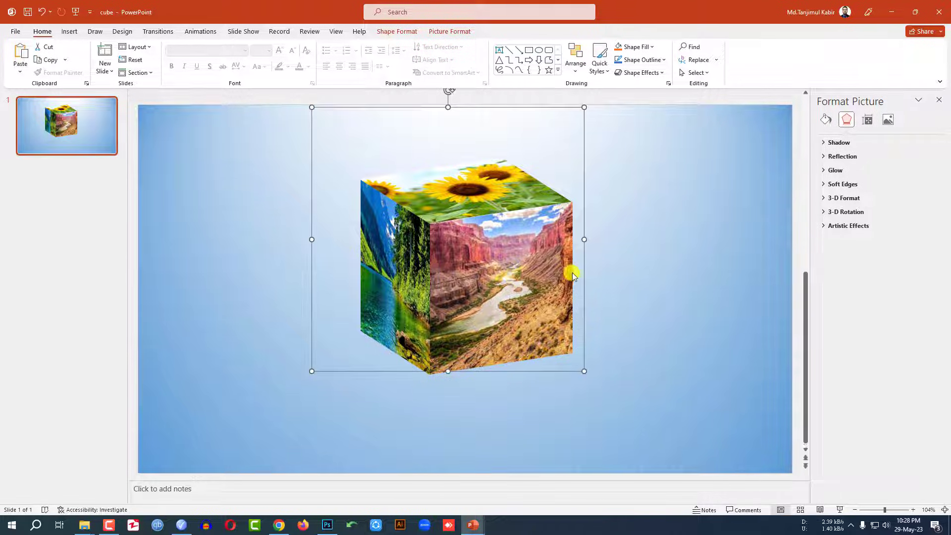
{"action": "left_click", "coordinate": [628, 247]}
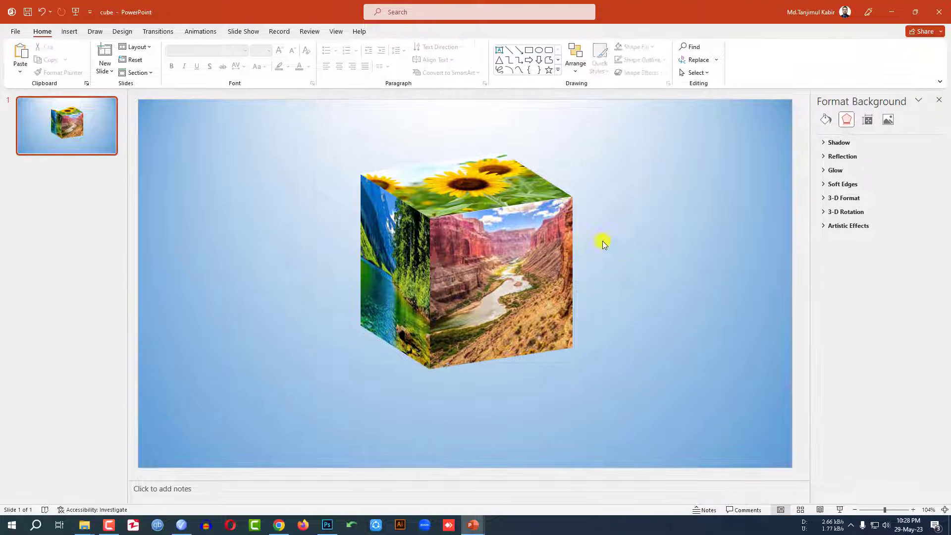
{"action": "left_click", "coordinate": [514, 258]}
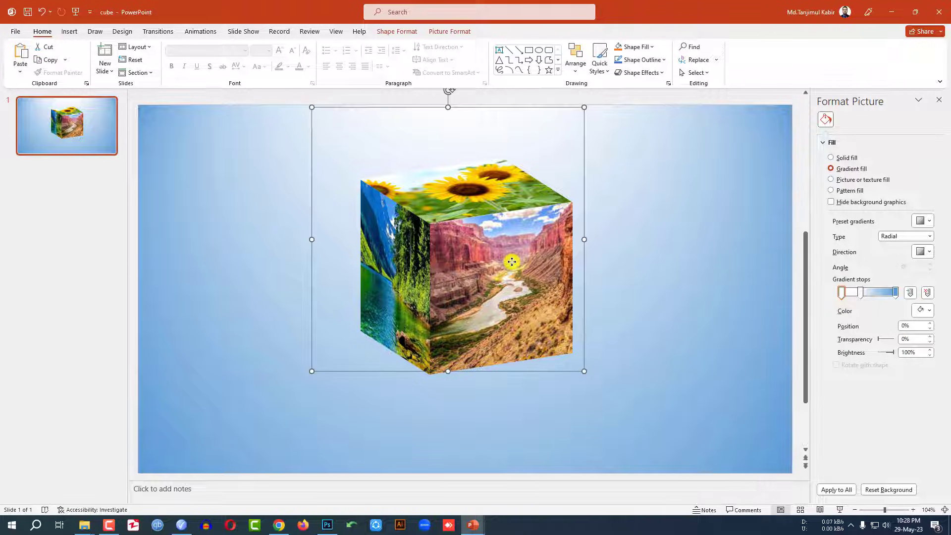
Apply a bevel picture effect to the cube's edges.
{"action": "left_click", "coordinate": [457, 32]}
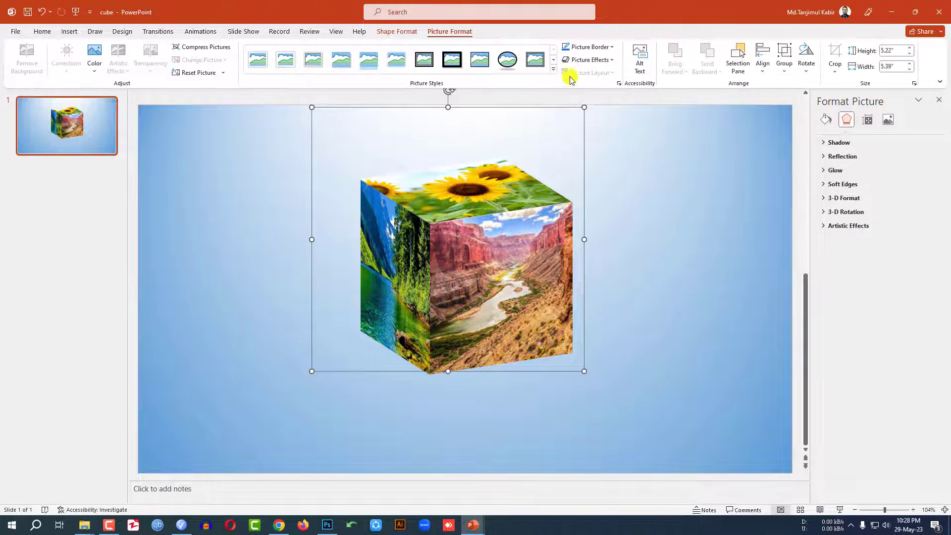
{"action": "left_click", "coordinate": [615, 60]}
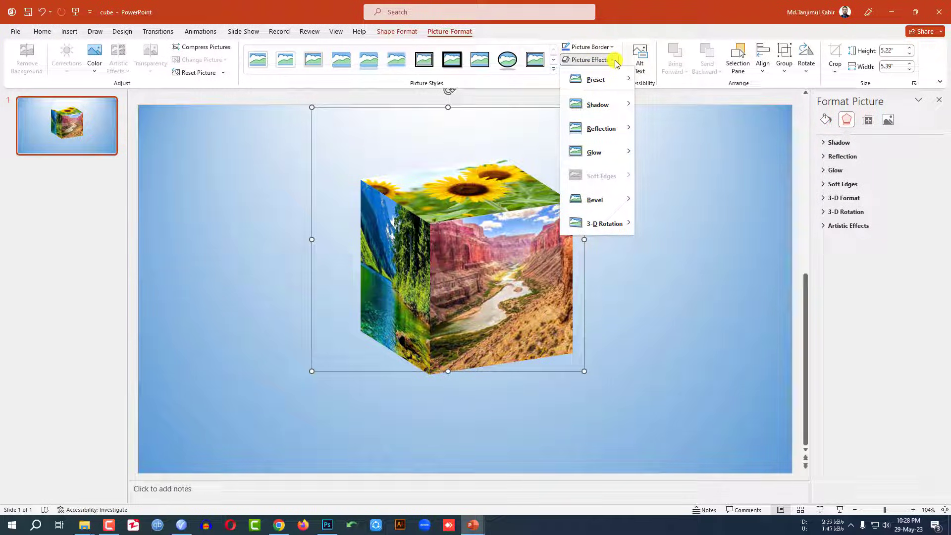
{"action": "mouse_move", "coordinate": [606, 199]}
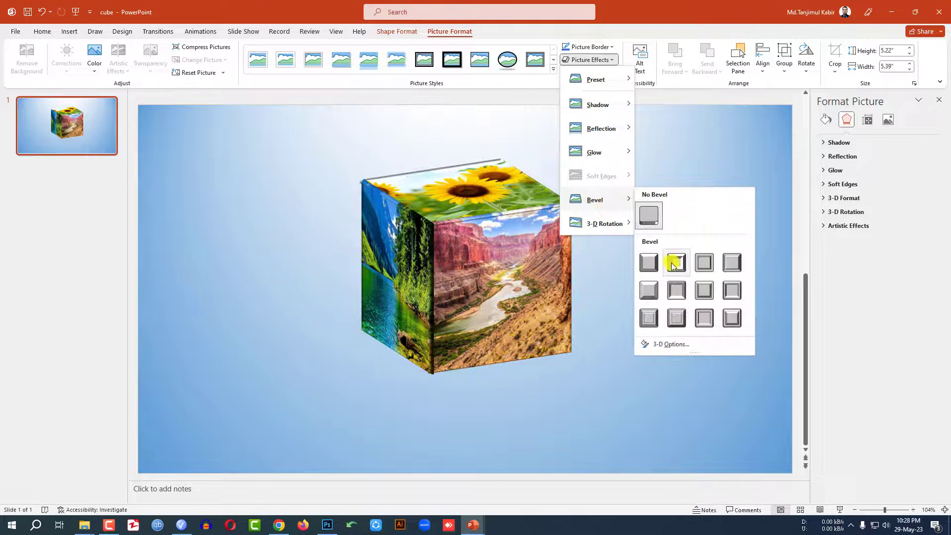
{"action": "left_click", "coordinate": [672, 265]}
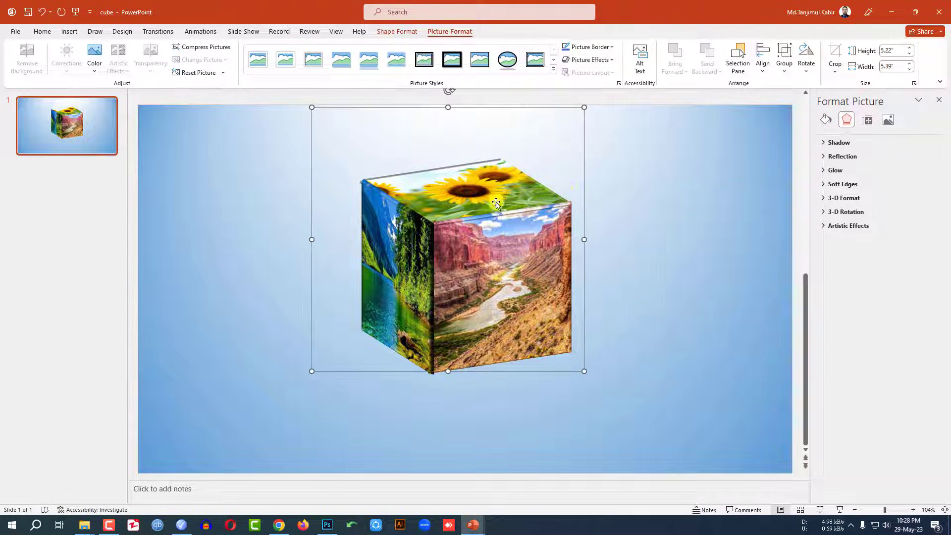
Ungroup the cube into separate faces and undo the last change on the left face.
{"action": "right_click", "coordinate": [466, 180]}
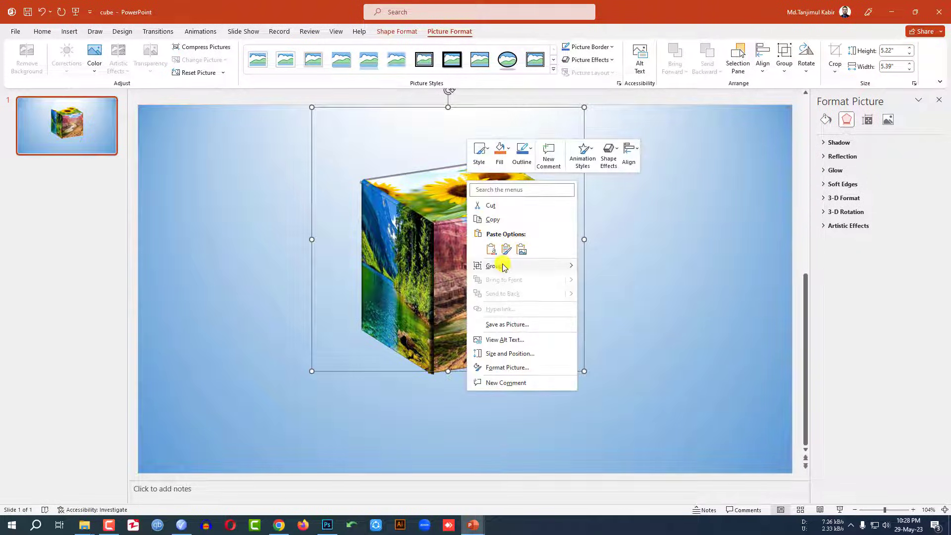
{"action": "mouse_move", "coordinate": [569, 268]}
{"action": "left_click", "coordinate": [606, 299]}
{"action": "left_click", "coordinate": [641, 257]}
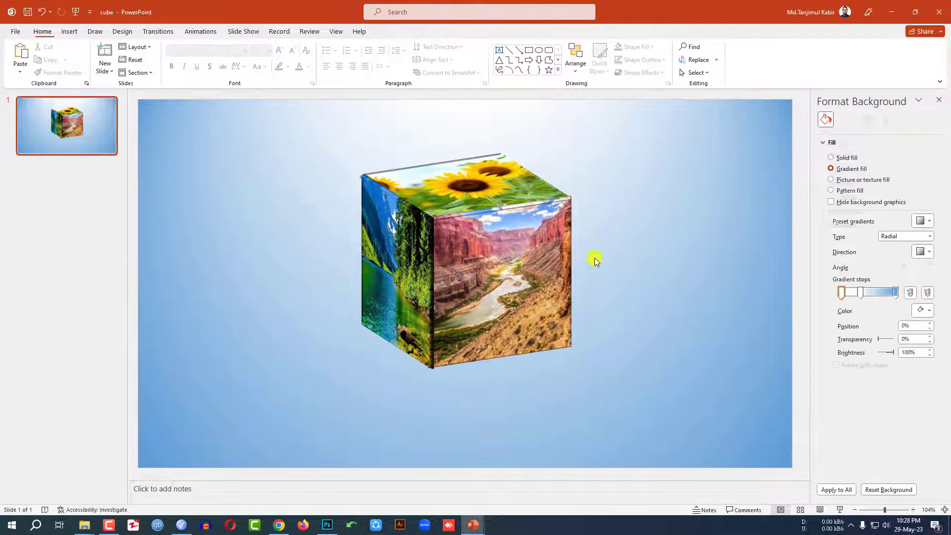
{"action": "left_click", "coordinate": [409, 279]}
{"action": "key", "text": "ctrl+z"}
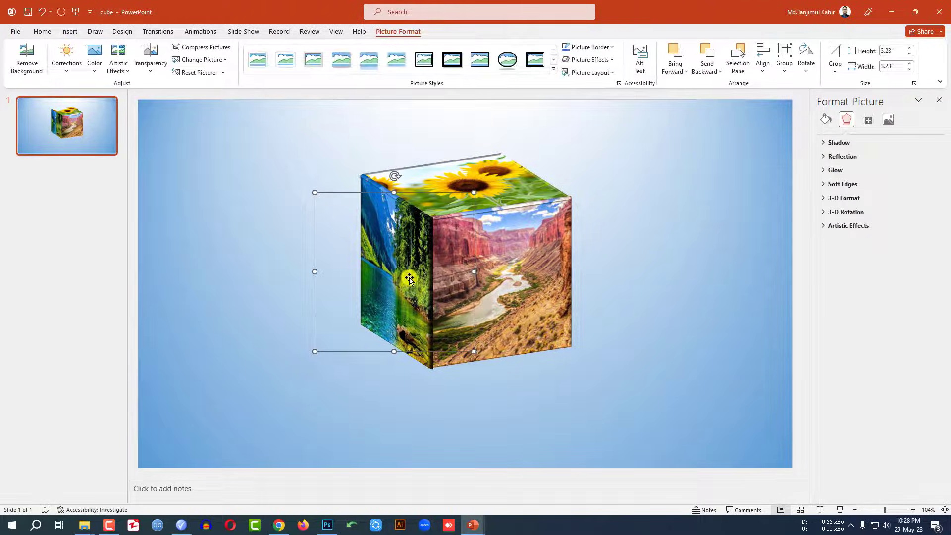
{"action": "left_click", "coordinate": [504, 188]}
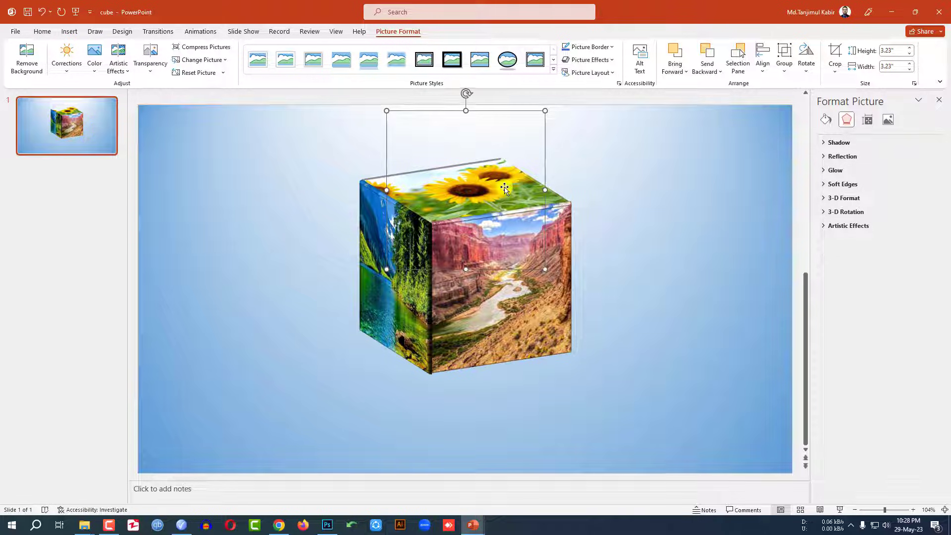
{"action": "left_click", "coordinate": [613, 229]}
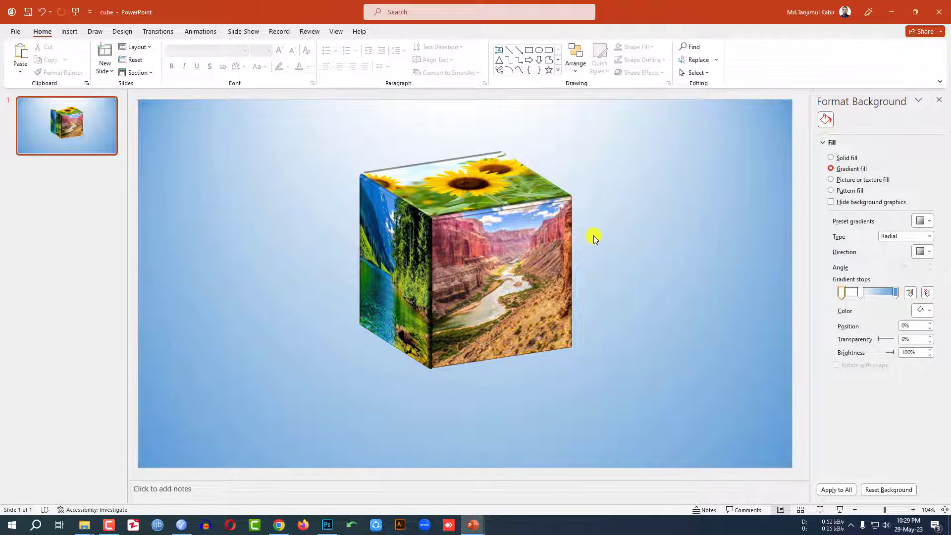
Regroup the three faces into one cube and bring up the Shapes gallery.
{"action": "key", "text": "ctrl+a"}
{"action": "key", "text": "ctrl+g"}
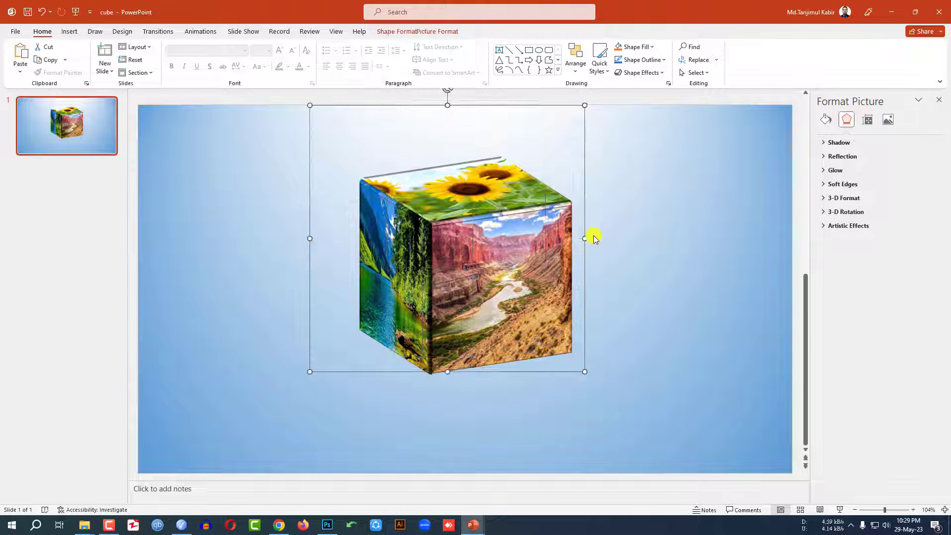
{"action": "left_click", "coordinate": [638, 208]}
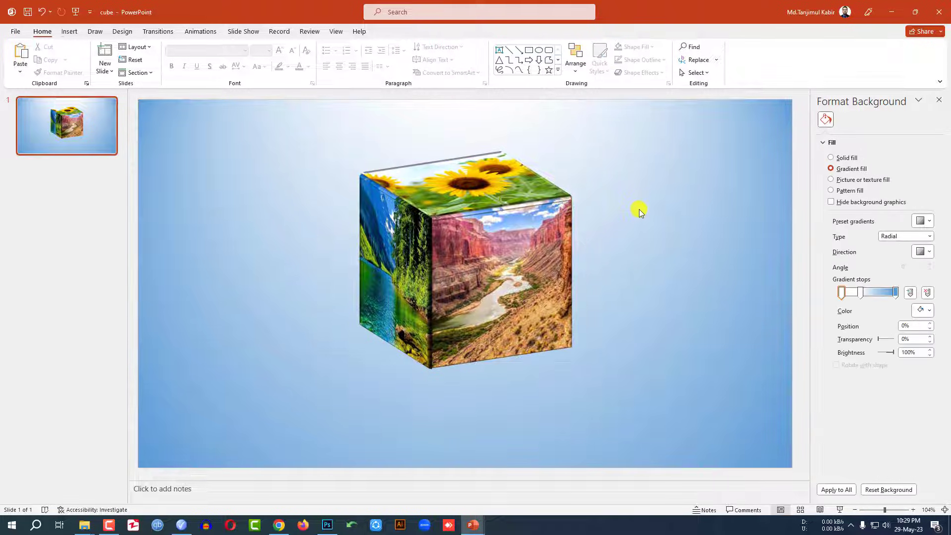
{"action": "left_click", "coordinate": [70, 31]}
{"action": "left_click", "coordinate": [168, 62]}
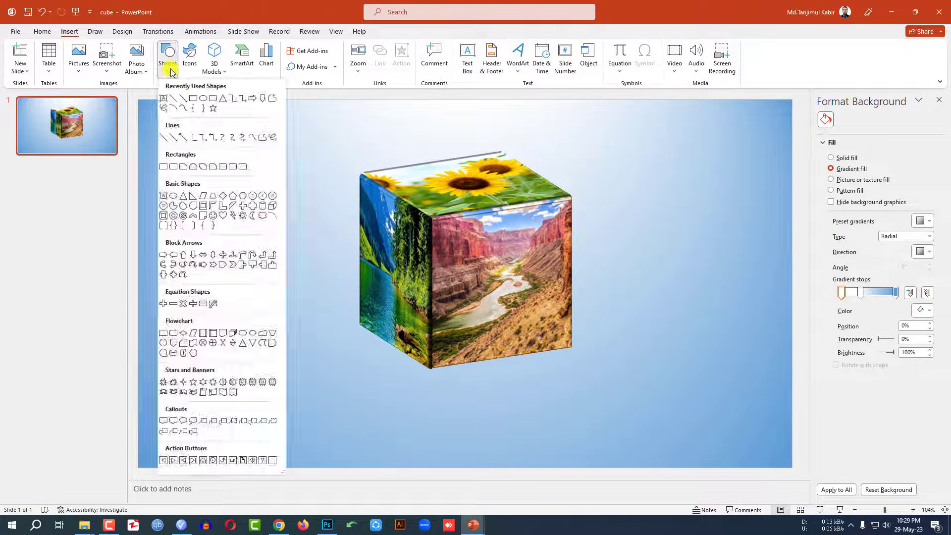
Draw a rectangle left of the cube and check a cube face's height.
{"action": "left_click", "coordinate": [193, 98]}
{"action": "mouse_move", "coordinate": [216, 196]}
{"action": "left_mouse_down"}
{"action": "mouse_move", "coordinate": [297, 278]}
{"action": "mouse_move", "coordinate": [333, 342]}
{"action": "left_mouse_up"}
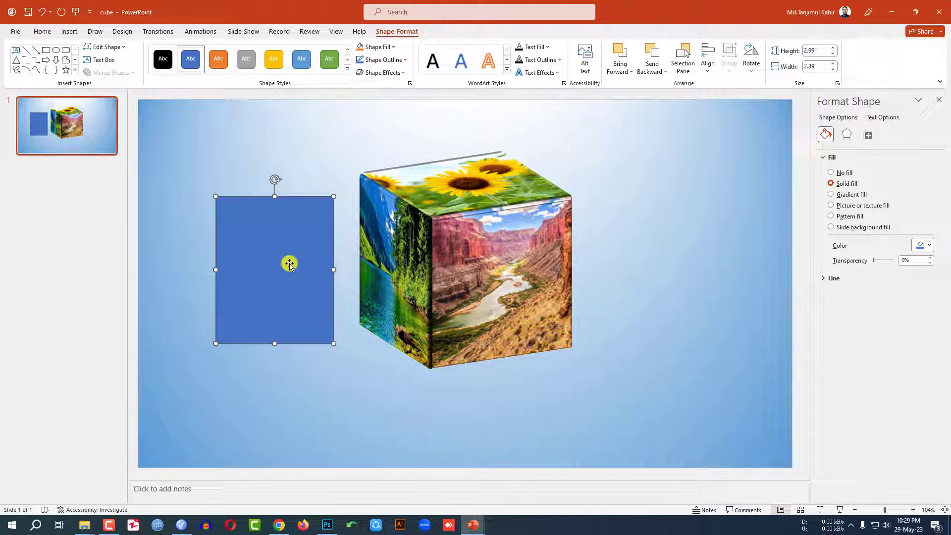
{"action": "left_click", "coordinate": [495, 269]}
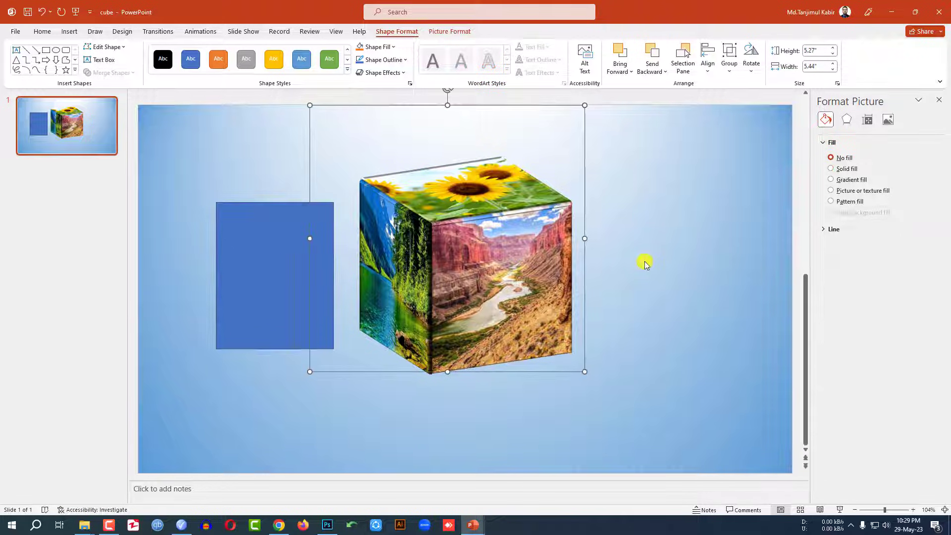
{"action": "left_click", "coordinate": [643, 259]}
{"action": "left_click", "coordinate": [551, 273]}
{"action": "left_click", "coordinate": [551, 273]}
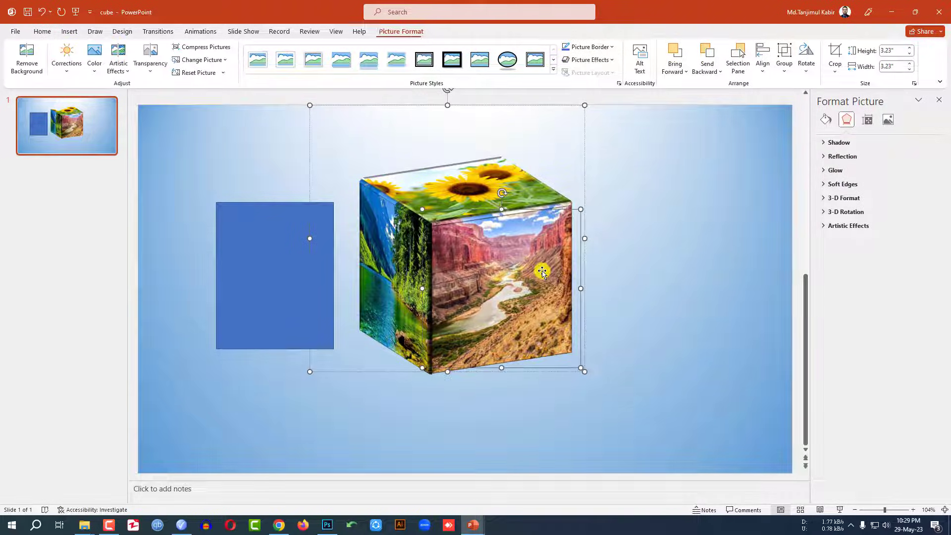
{"action": "left_click", "coordinate": [889, 52]}
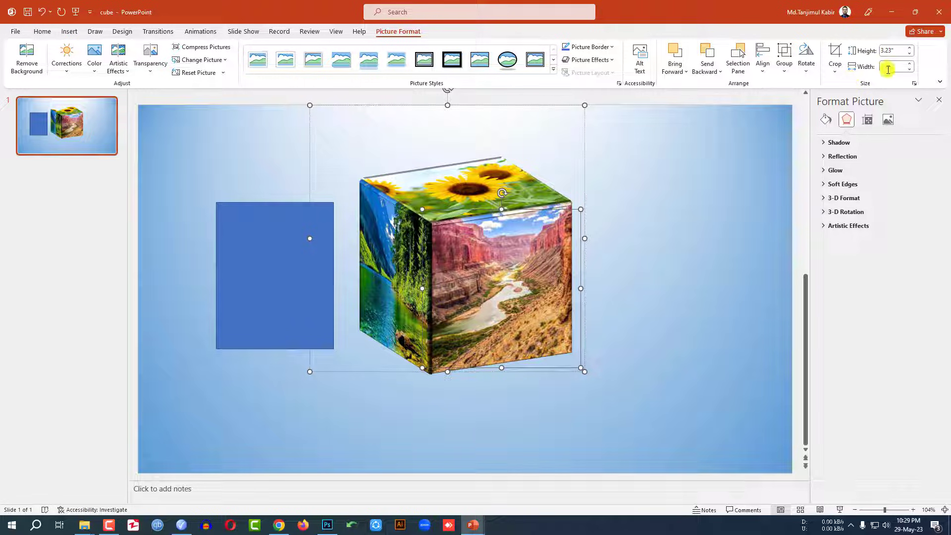
{"action": "left_click", "coordinate": [718, 180]}
Set the blue rectangle's height and width to 3.23".
{"action": "left_click", "coordinate": [267, 278]}
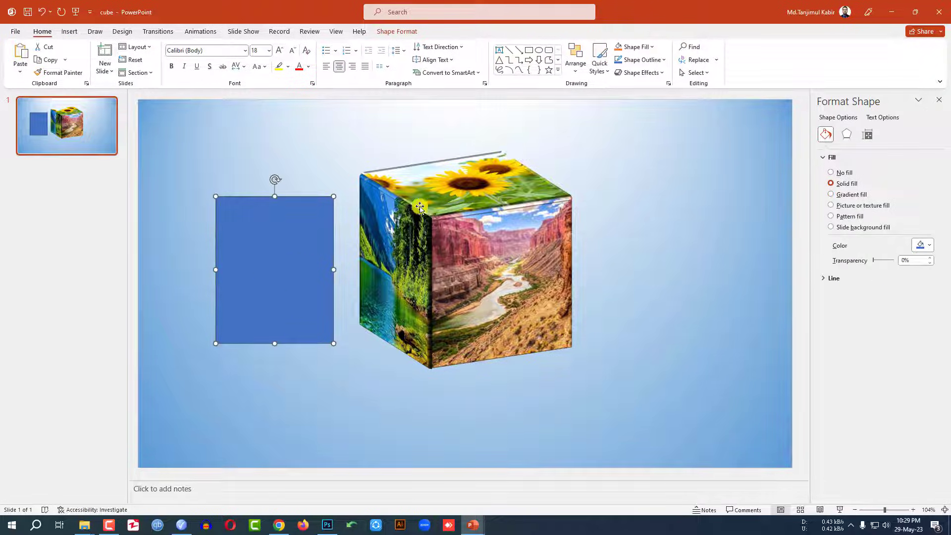
{"action": "left_click", "coordinate": [399, 32]}
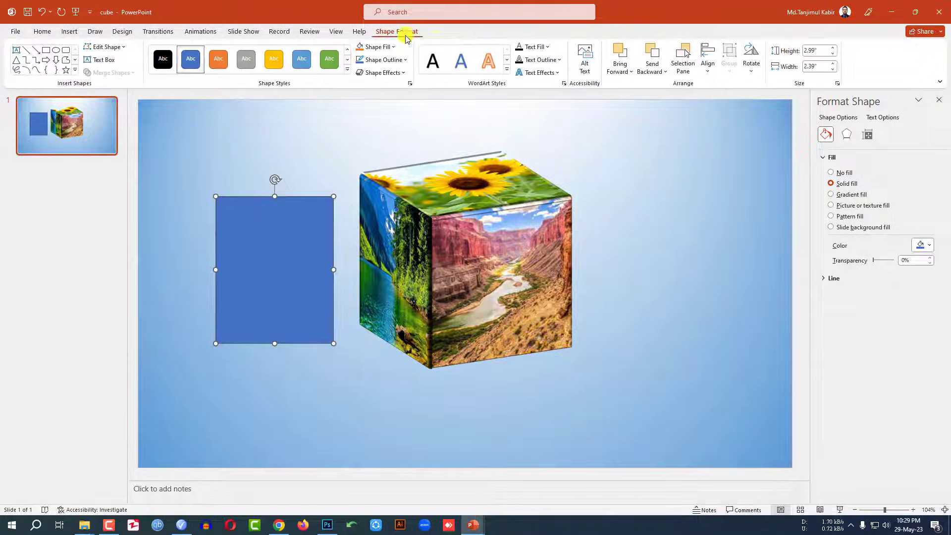
{"action": "left_click", "coordinate": [821, 50]}
{"action": "type", "text": "3.23"}
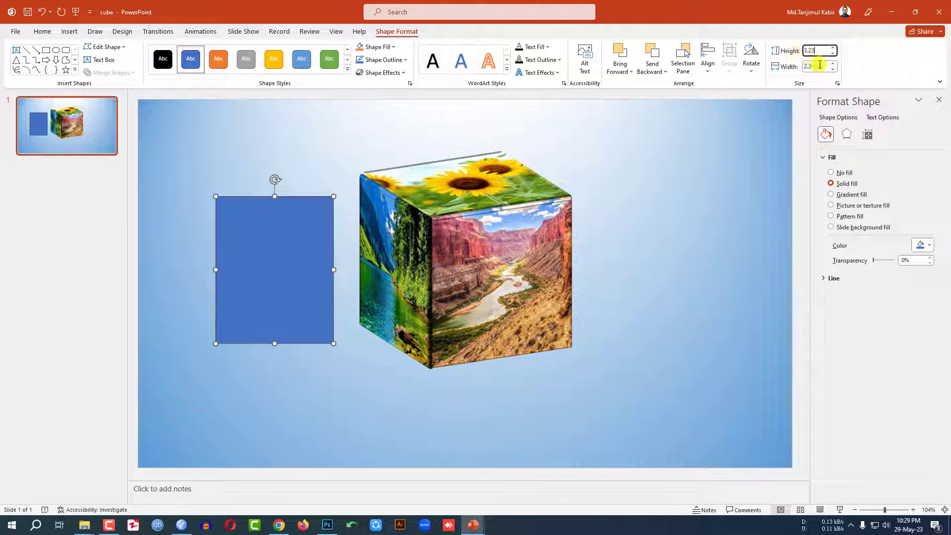
{"action": "left_click", "coordinate": [819, 64]}
{"action": "type", "text": "3.23"}
{"action": "key", "text": "Return"}
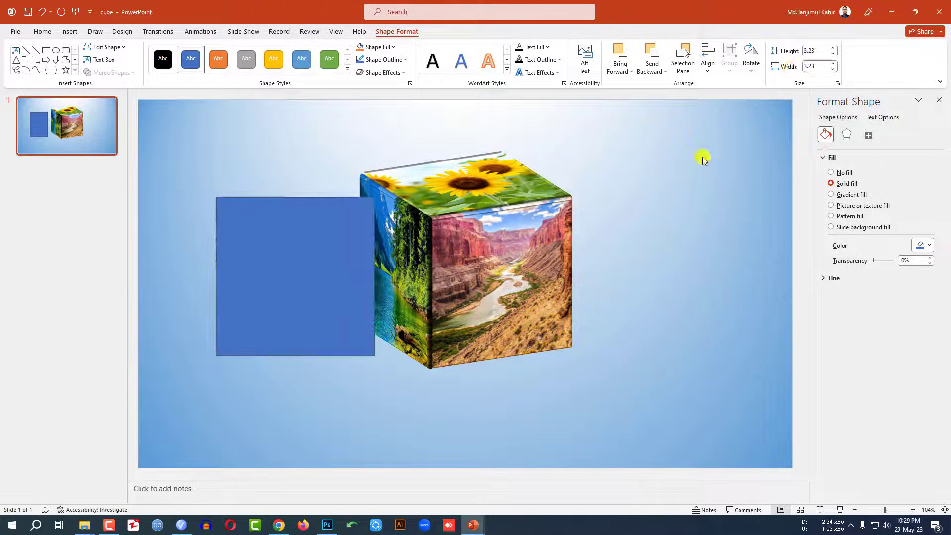
{"action": "left_click", "coordinate": [401, 73]}
Apply the Parallel Off Axis 1: Top 3-D rotation to the blue square.
{"action": "mouse_move", "coordinate": [403, 236]}
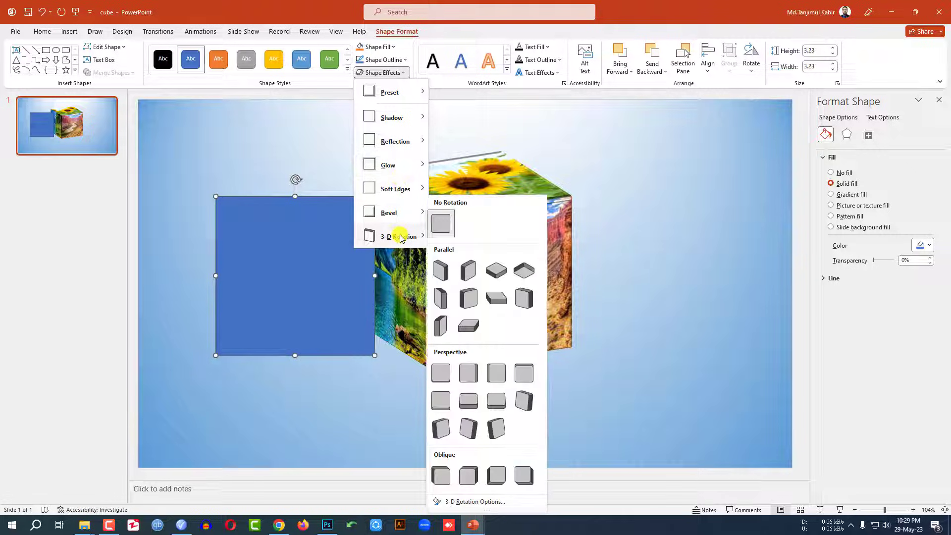
{"action": "left_click", "coordinate": [501, 299]}
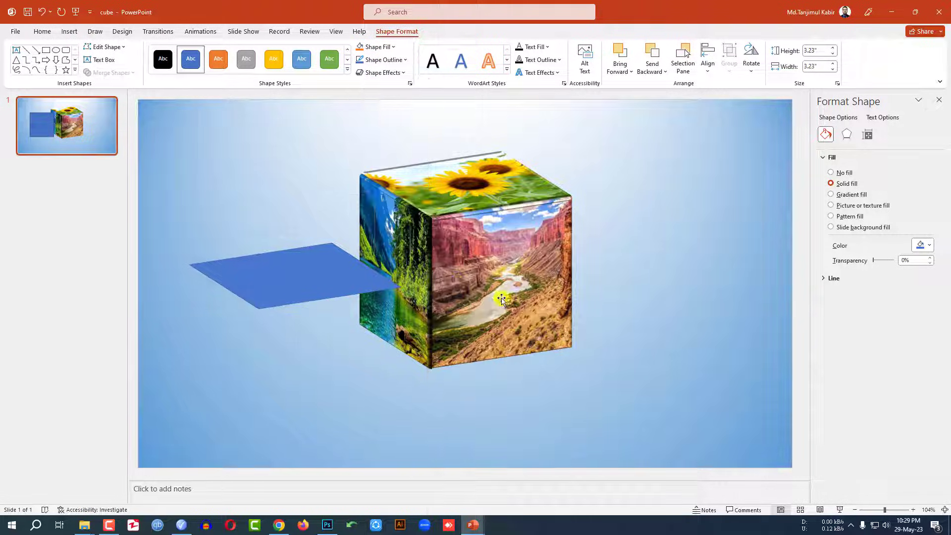
{"action": "right_click", "coordinate": [304, 262]}
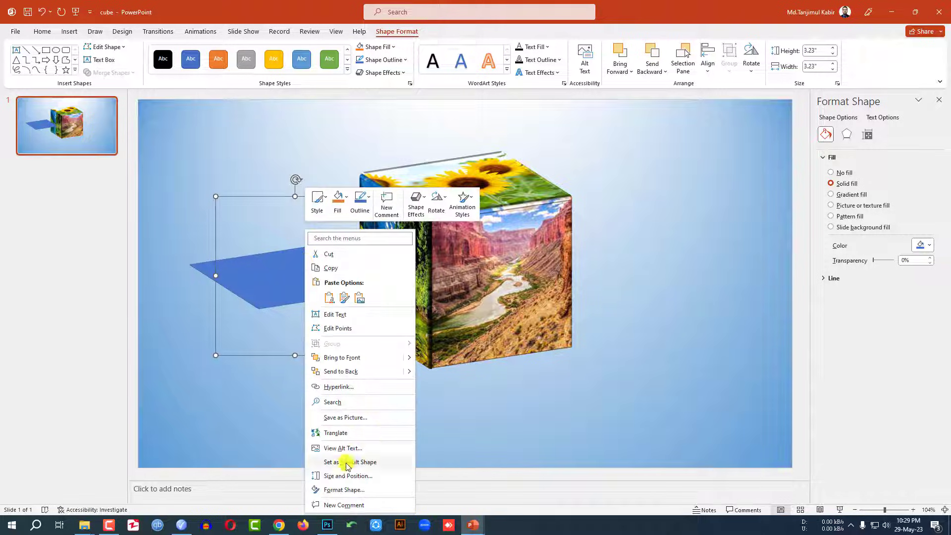
{"action": "left_click", "coordinate": [347, 480]}
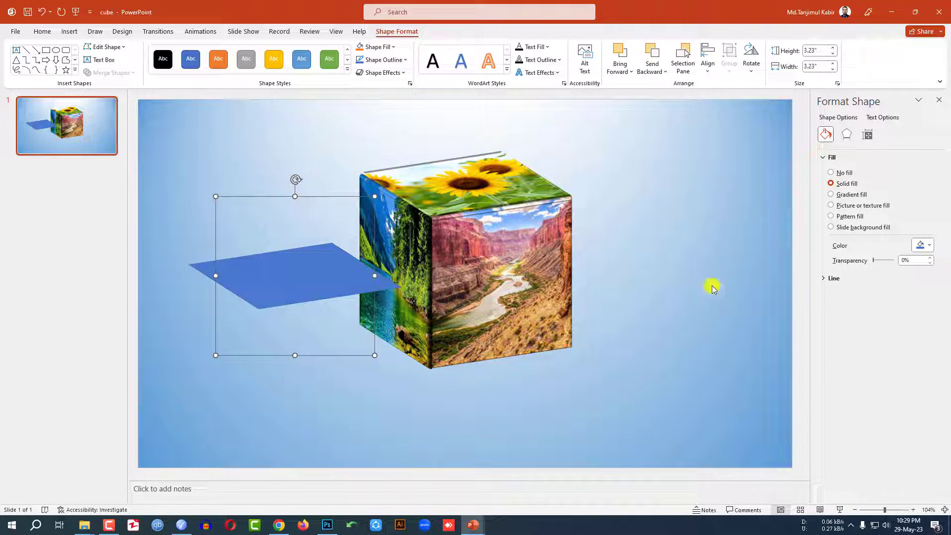
{"action": "left_click", "coordinate": [847, 135]}
Give the square a Perspective: Lower Right shadow with 65% transparency and 120% size.
{"action": "left_click", "coordinate": [837, 157]}
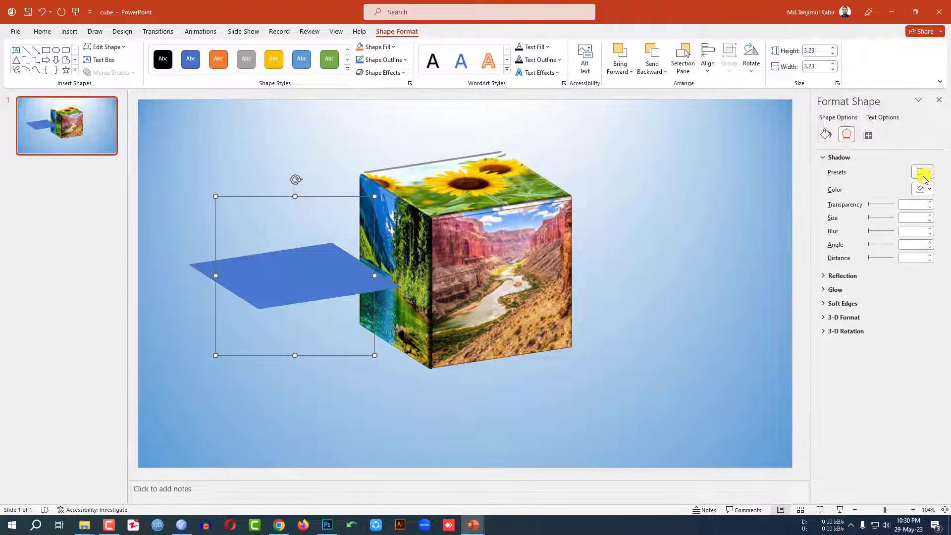
{"action": "left_click", "coordinate": [926, 172]}
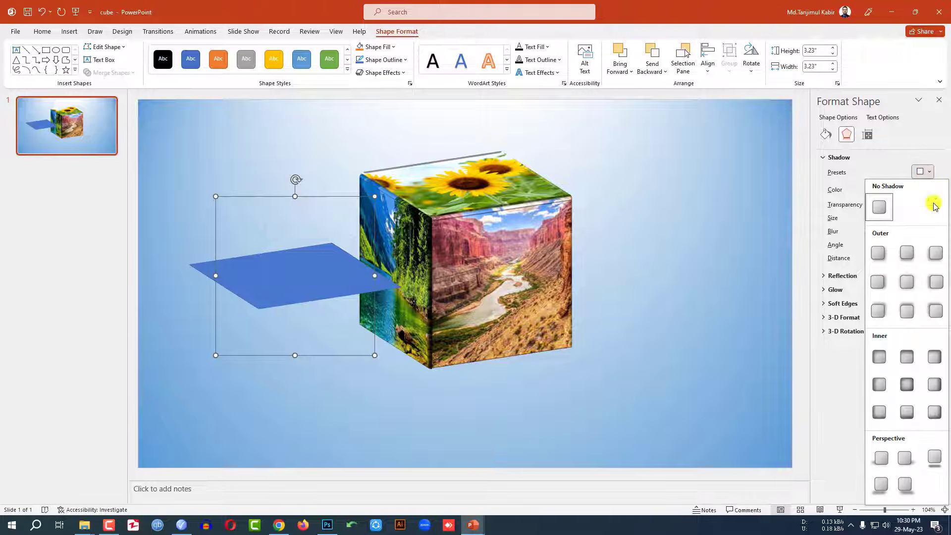
{"action": "left_click", "coordinate": [905, 487]}
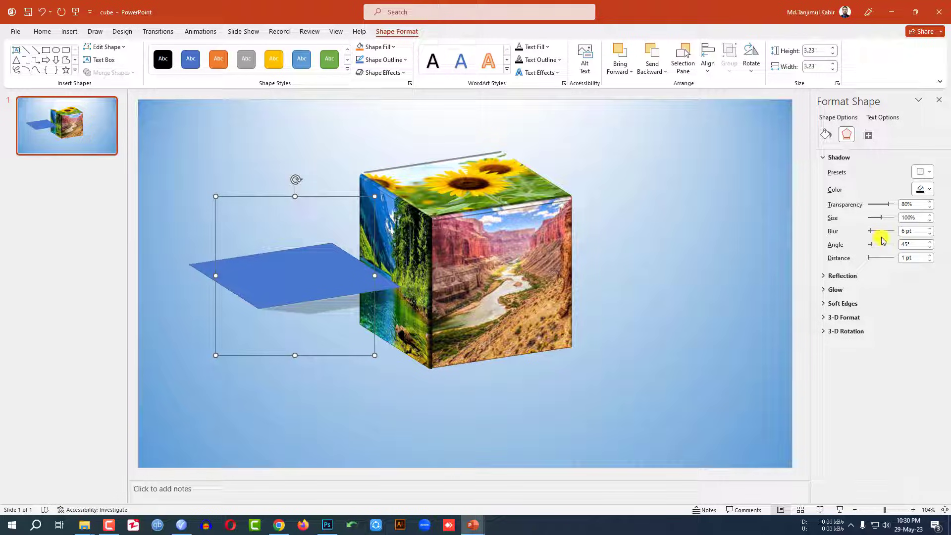
{"action": "left_click_drag", "start_coordinate": [912, 207], "coordinate": [884, 206]}
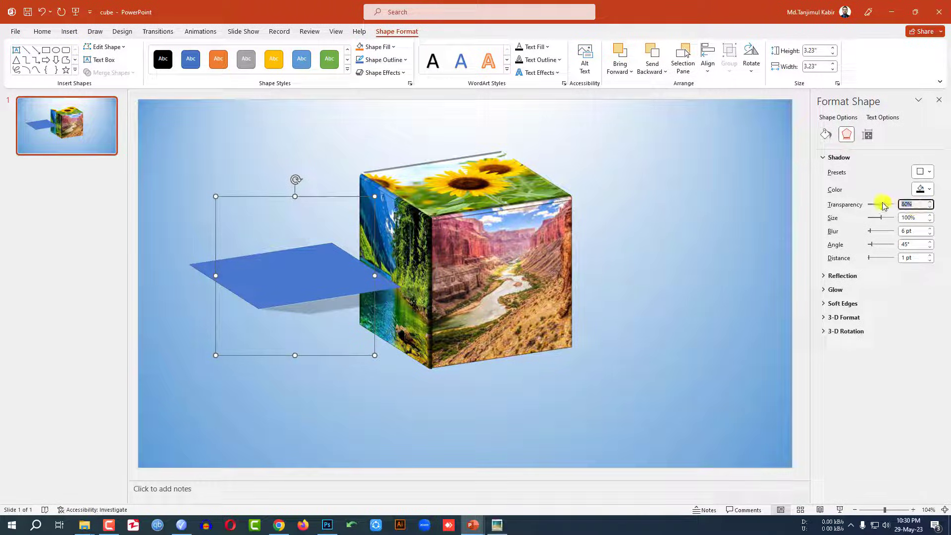
{"action": "type", "text": "65"}
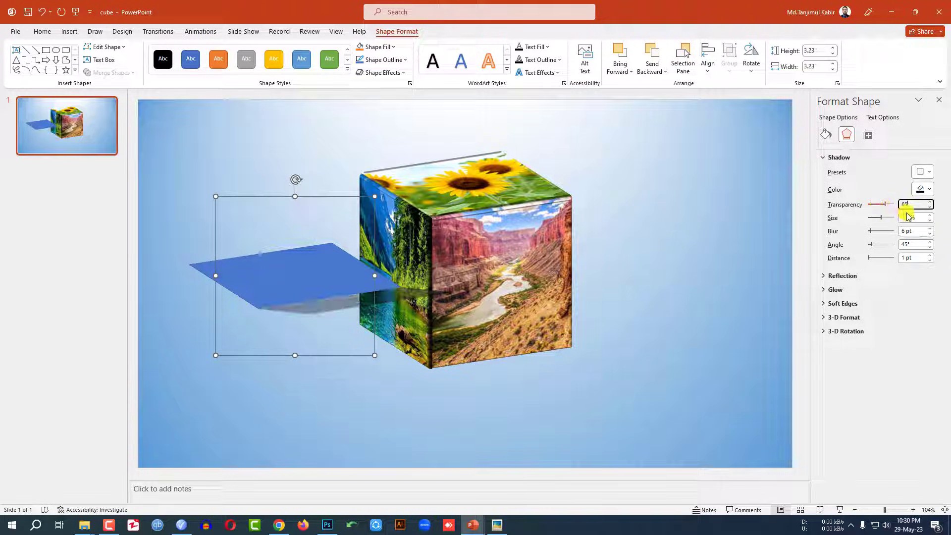
{"action": "left_click", "coordinate": [916, 218]}
{"action": "key", "text": "BackSpace"}
{"action": "type", "text": "120"}
{"action": "left_click", "coordinate": [896, 231]}
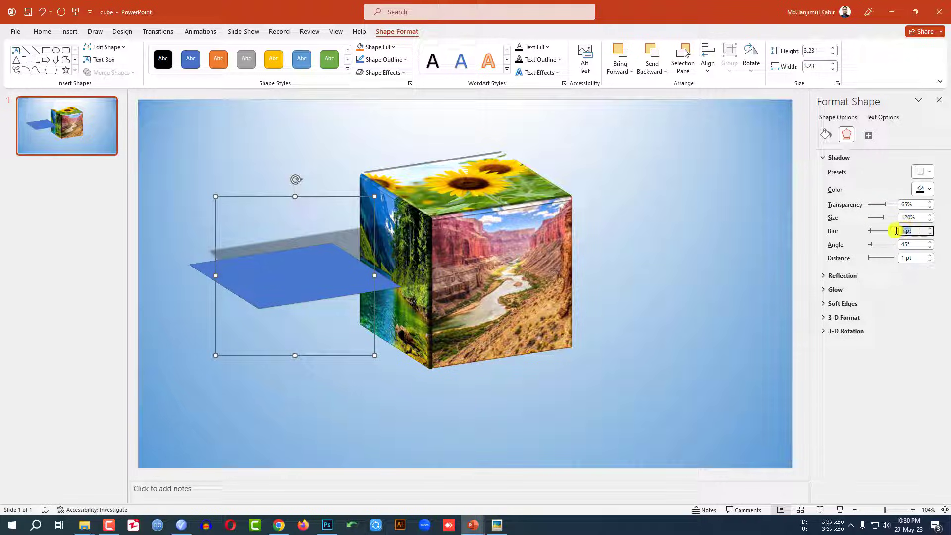
Set shadow blur 9 pt, angle 140° and distance 10 pt, then move the floor under the cube.
{"action": "left_click", "coordinate": [912, 244]}
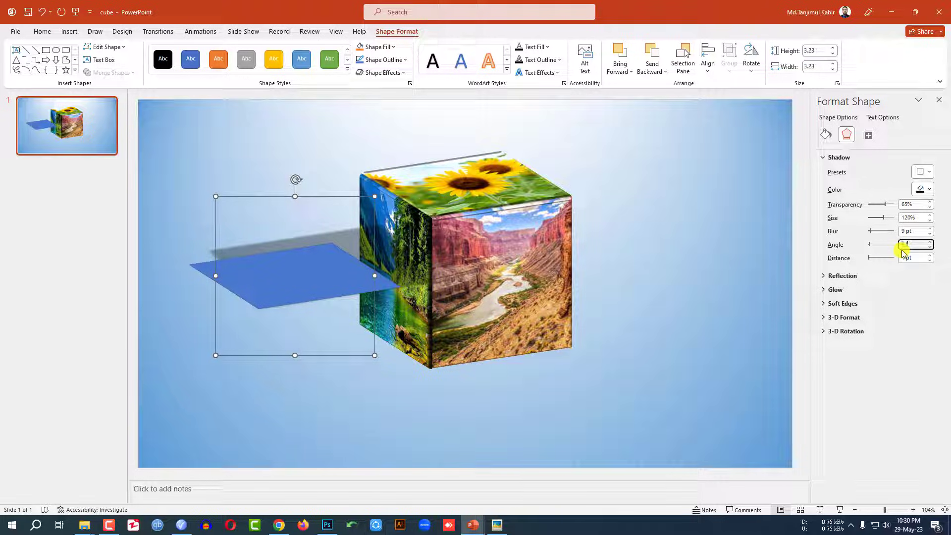
{"action": "left_click", "coordinate": [912, 256]}
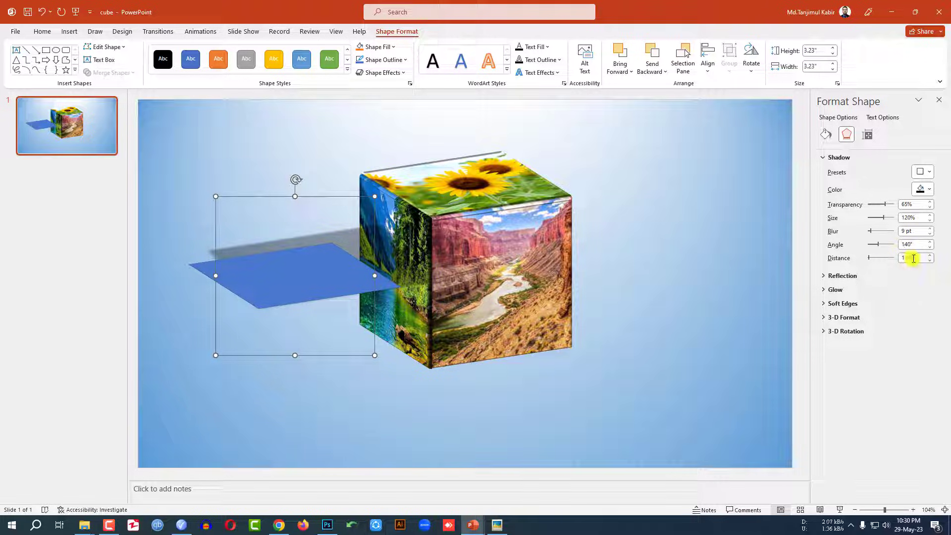
{"action": "type", "text": "10"}
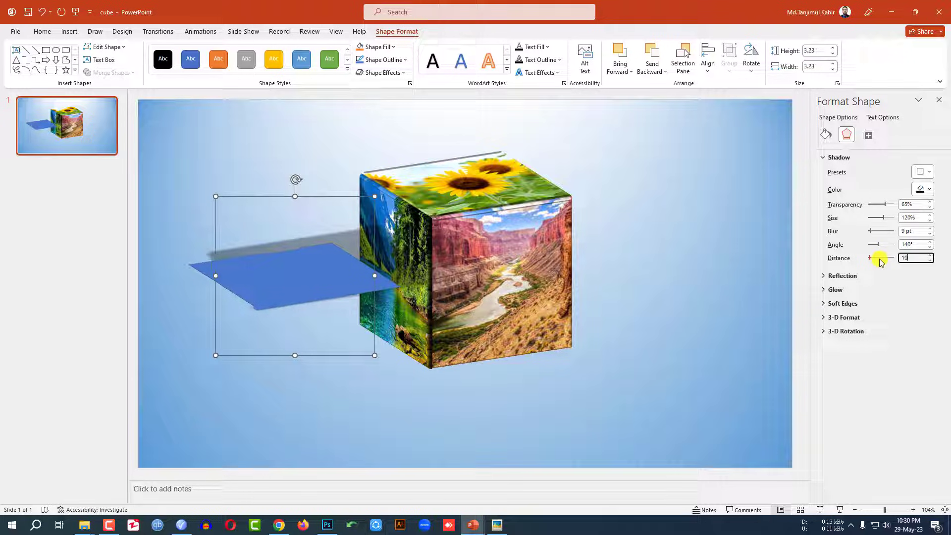
{"action": "key", "text": "Return"}
{"action": "left_click", "coordinate": [633, 297]}
{"action": "left_click", "coordinate": [239, 295]}
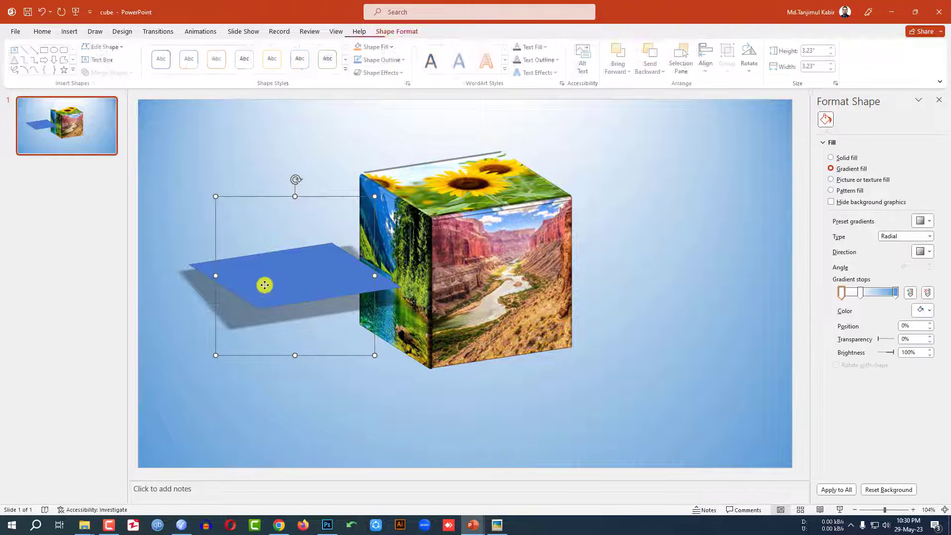
{"action": "left_click_drag", "start_coordinate": [272, 283], "coordinate": [444, 339]}
Send the blue floor shape behind the photo cube.
{"action": "right_click", "coordinate": [445, 339]}
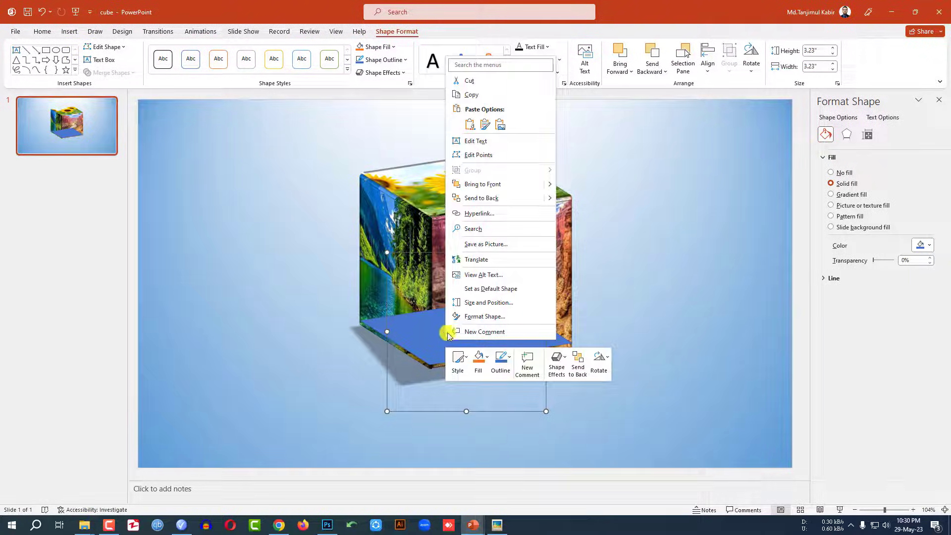
{"action": "left_click", "coordinate": [488, 198]}
{"action": "left_click", "coordinate": [638, 305]}
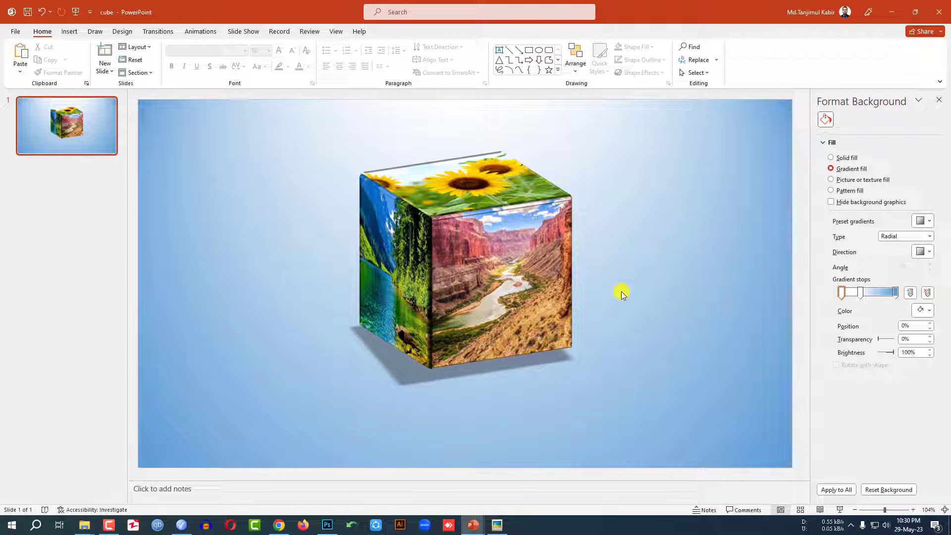
Select everything on the slide and group the cube and floor into one object.
{"action": "key", "text": "ctrl+a"}
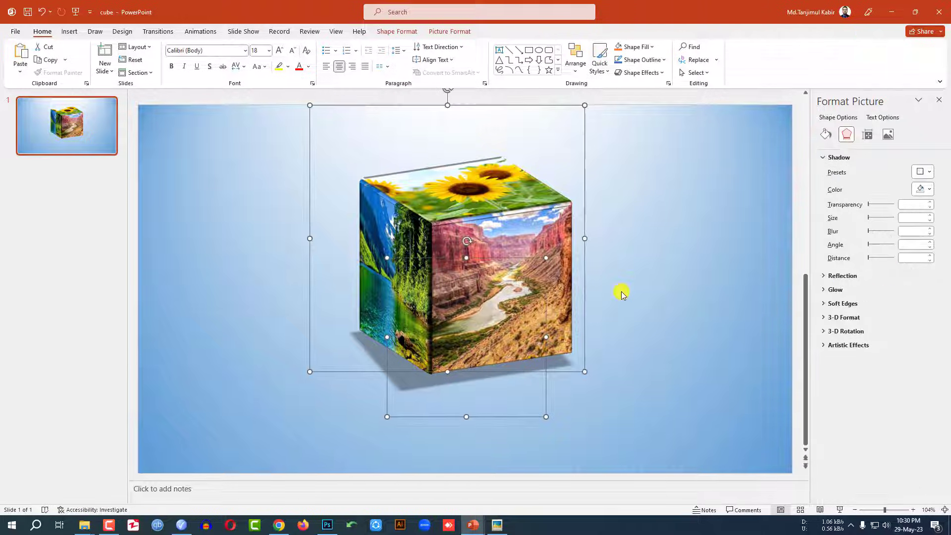
{"action": "key", "text": "ctrl+g"}
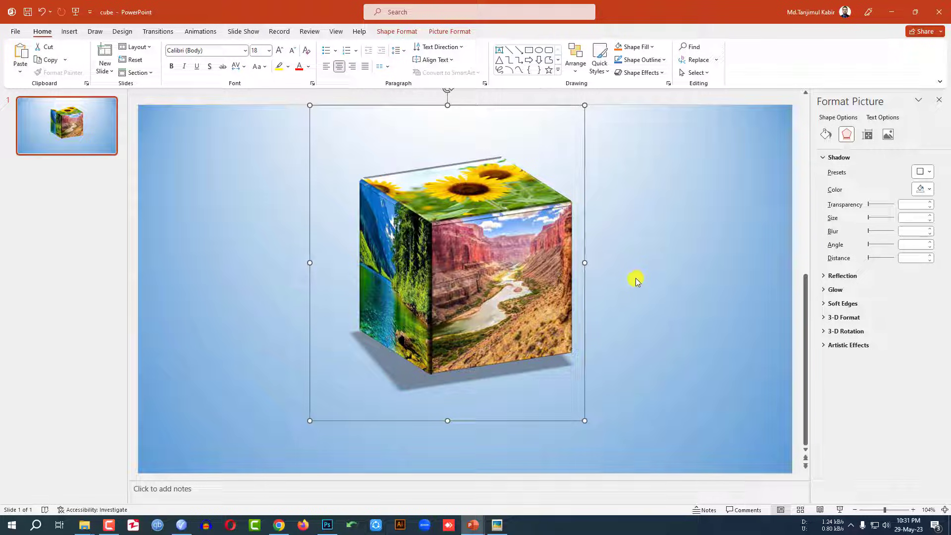
{"action": "left_click", "coordinate": [269, 214]}
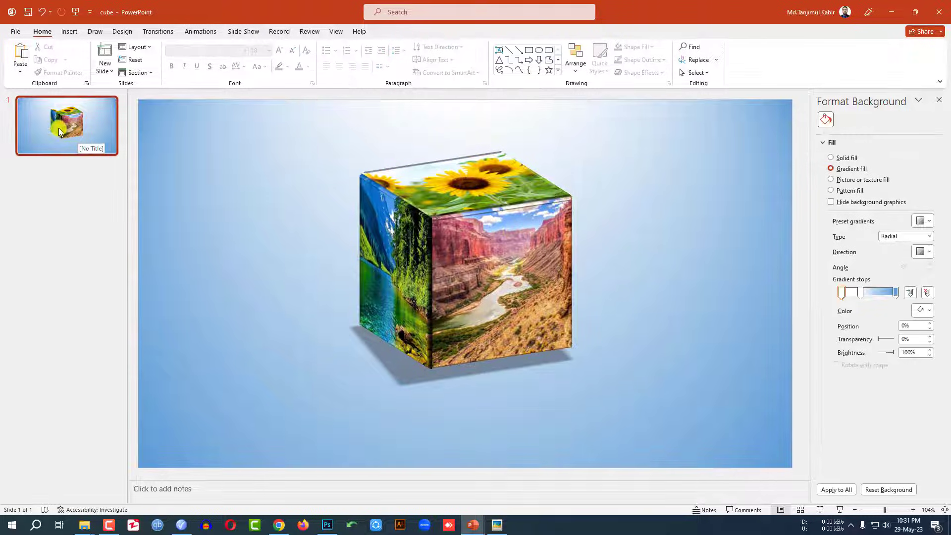
{"action": "left_click", "coordinate": [58, 128]}
Duplicate slide 1, then ungroup the copied cube into separate face pictures.
{"action": "right_click", "coordinate": [58, 127]}
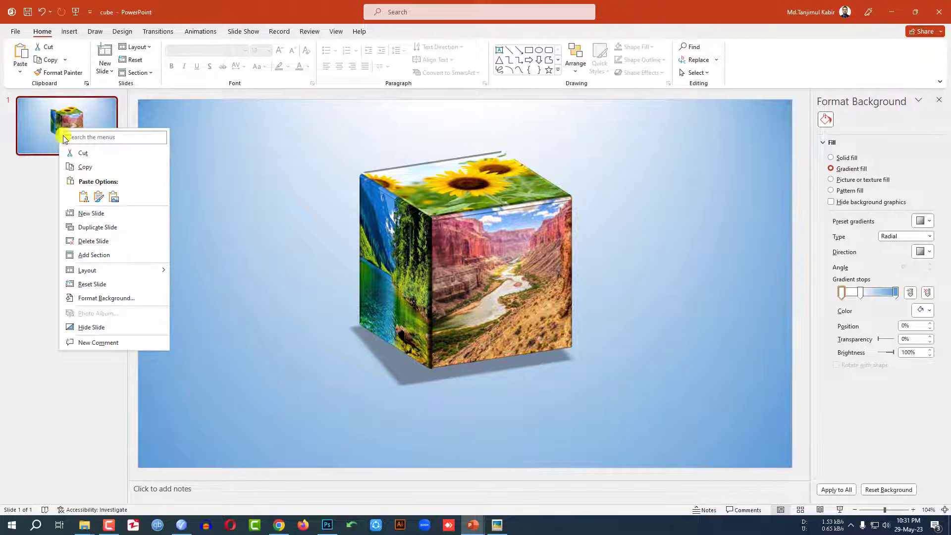
{"action": "left_click", "coordinate": [87, 227]}
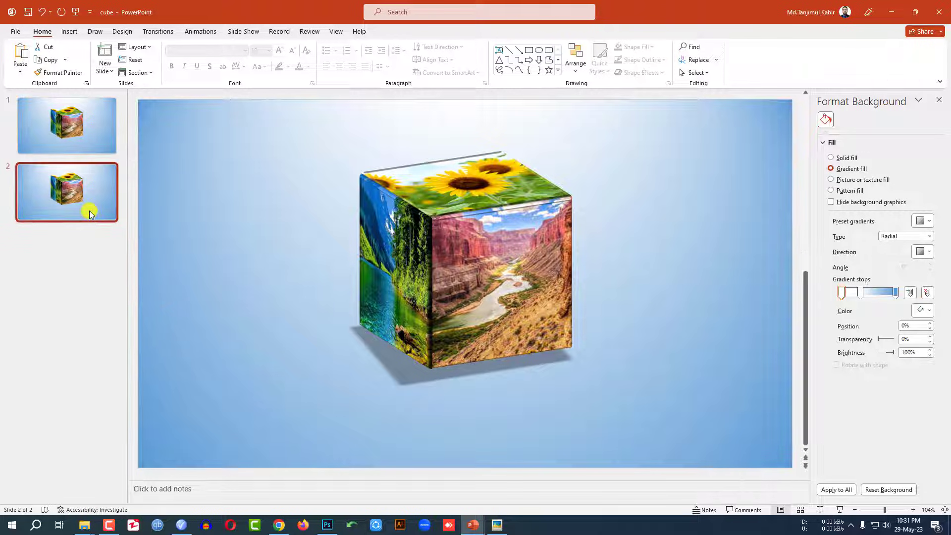
{"action": "left_click", "coordinate": [483, 256]}
{"action": "right_click", "coordinate": [482, 259]}
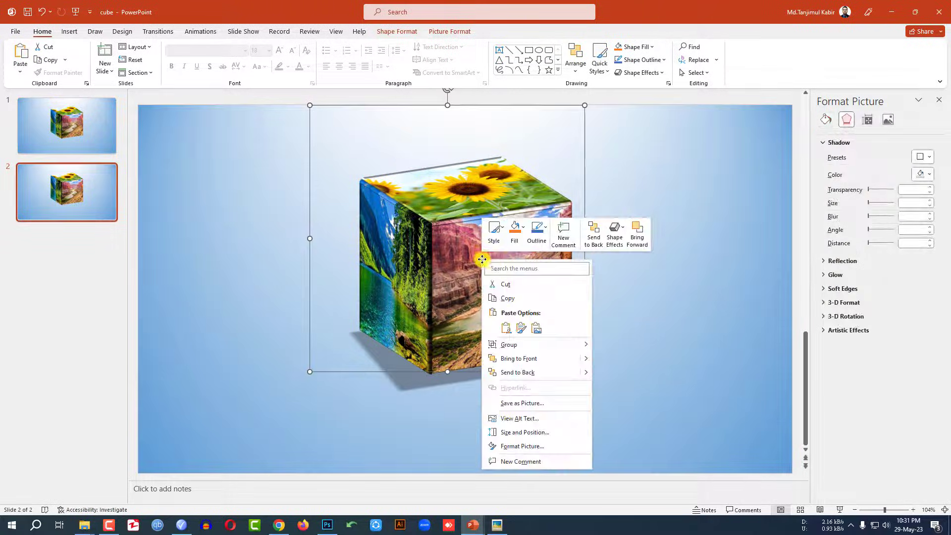
{"action": "mouse_move", "coordinate": [536, 345]}
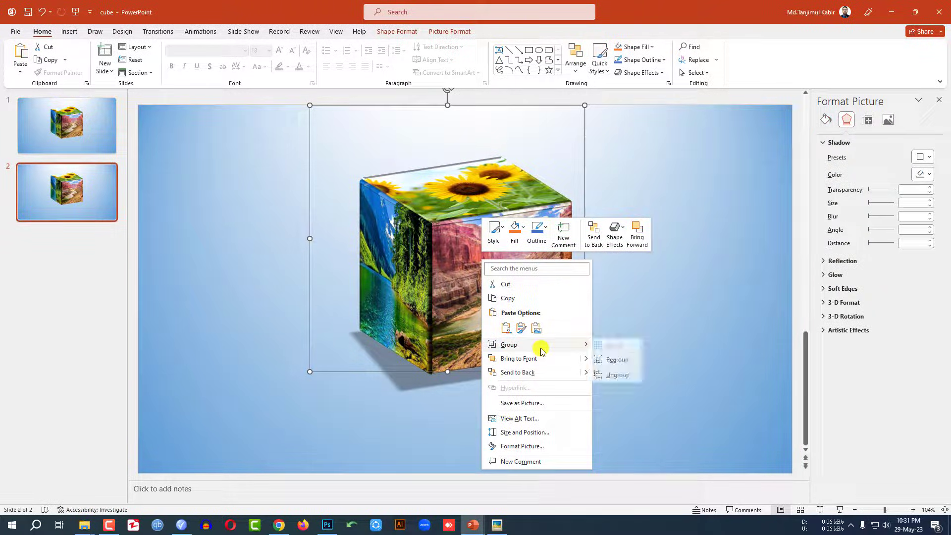
{"action": "left_click", "coordinate": [621, 375]}
Replace the front canyon face with the lakeside sunset photo.
{"action": "left_click", "coordinate": [497, 262]}
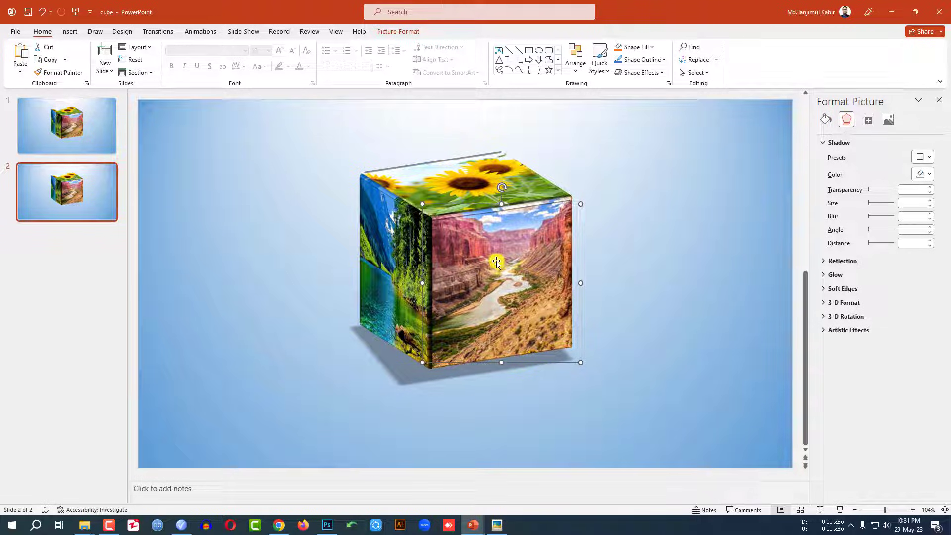
{"action": "right_click", "coordinate": [497, 262]}
{"action": "mouse_move", "coordinate": [540, 348]}
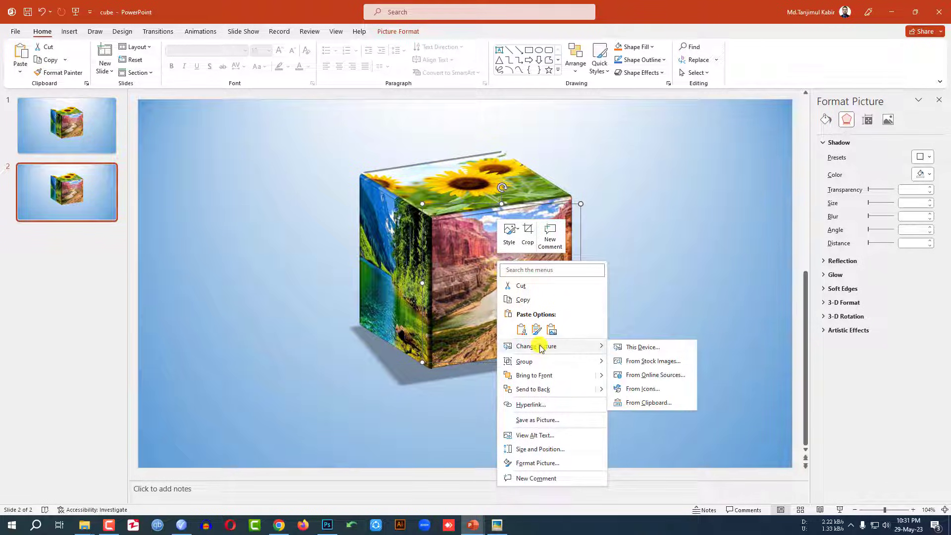
{"action": "left_click", "coordinate": [633, 348]}
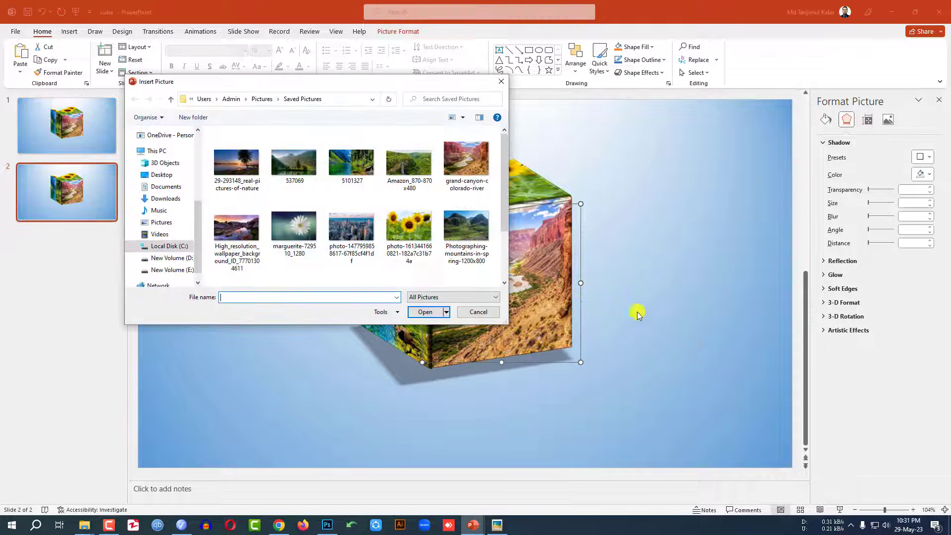
{"action": "left_click", "coordinate": [226, 168]}
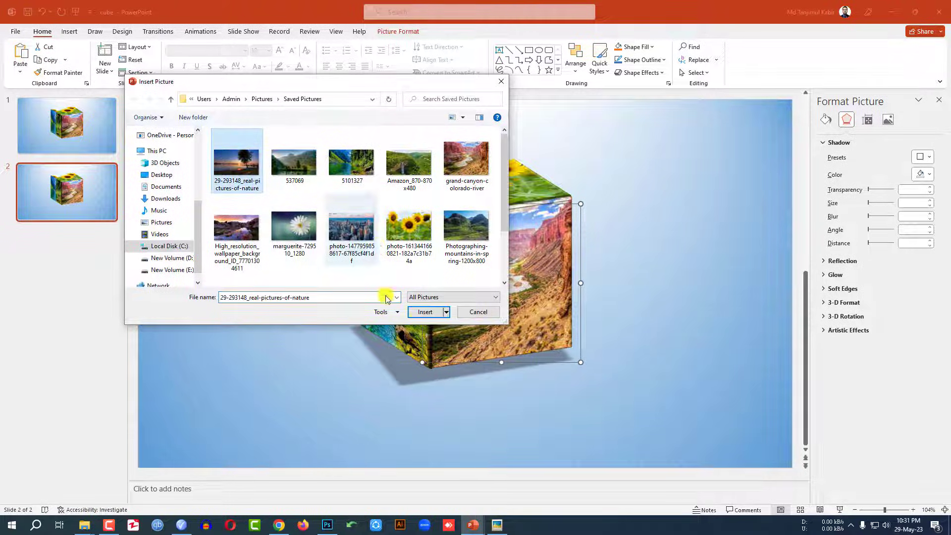
{"action": "left_click", "coordinate": [425, 311]}
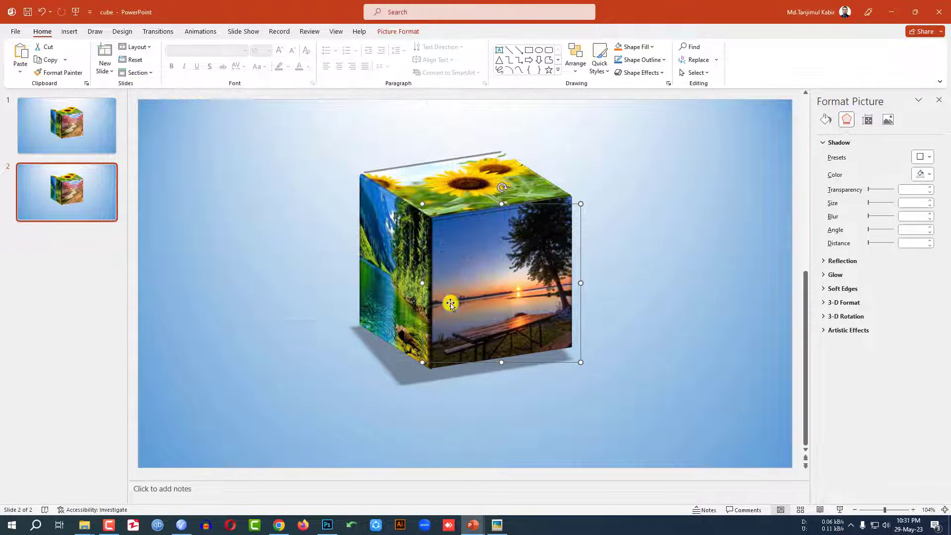
Replace the left face picture with the city skyline photo.
{"action": "left_click", "coordinate": [386, 265]}
{"action": "right_click", "coordinate": [389, 267]}
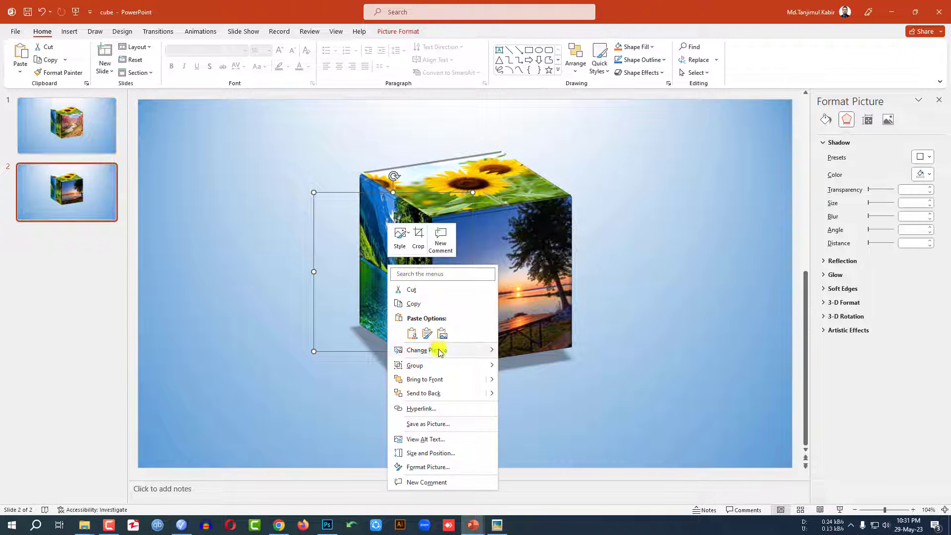
{"action": "mouse_move", "coordinate": [427, 349]}
{"action": "left_click", "coordinate": [524, 351]}
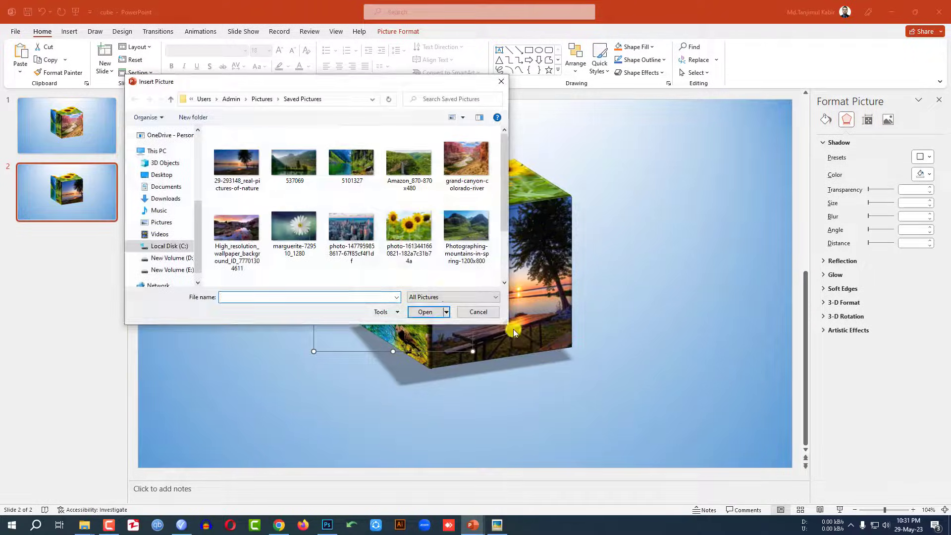
{"action": "left_click", "coordinate": [351, 227]}
{"action": "left_click", "coordinate": [425, 312]}
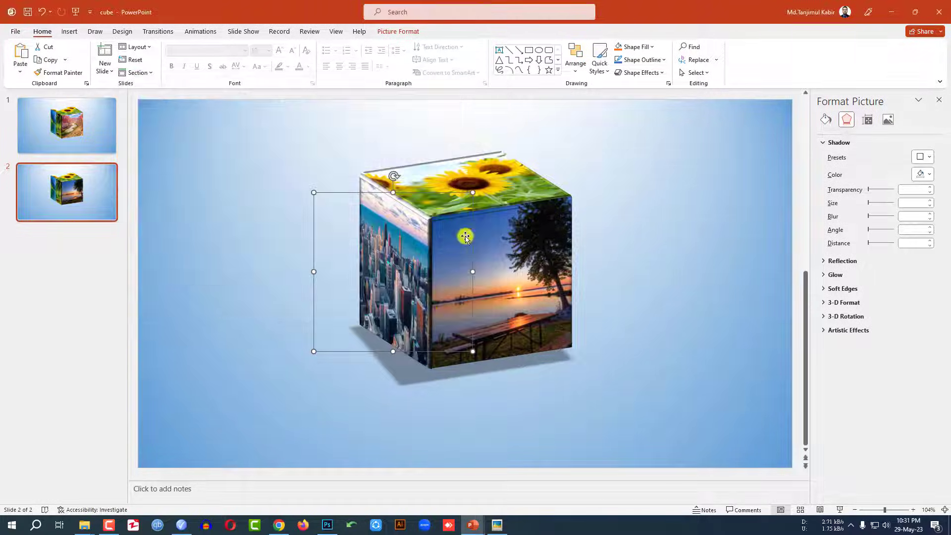
Replace the top sunflower face with the Amazon waterfall photo.
{"action": "right_click", "coordinate": [491, 186]}
{"action": "mouse_move", "coordinate": [530, 268]}
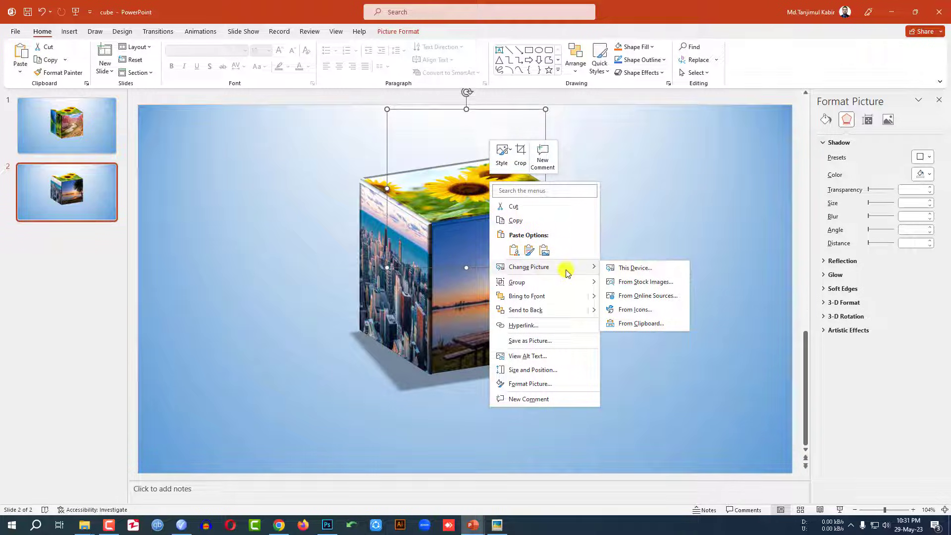
{"action": "left_click", "coordinate": [625, 270]}
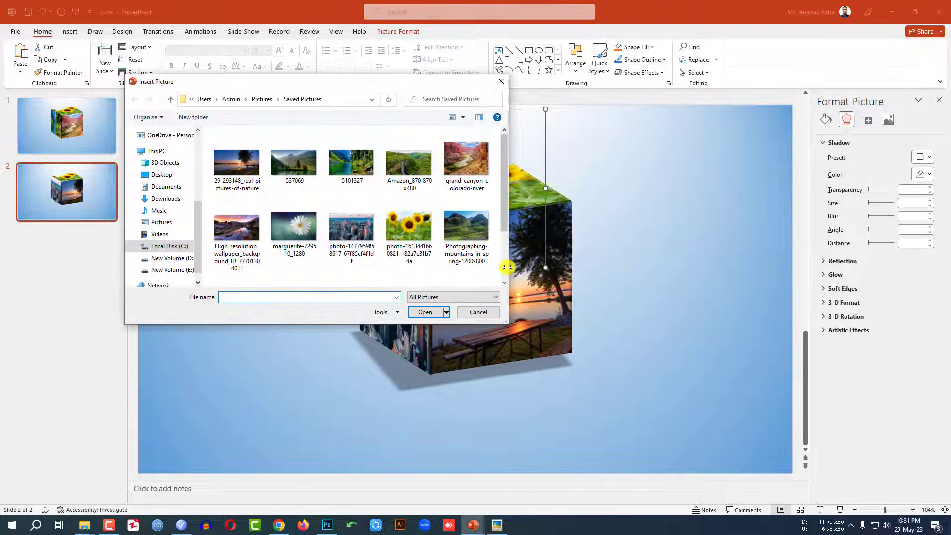
{"action": "left_click", "coordinate": [426, 182]}
{"action": "left_click", "coordinate": [425, 312]}
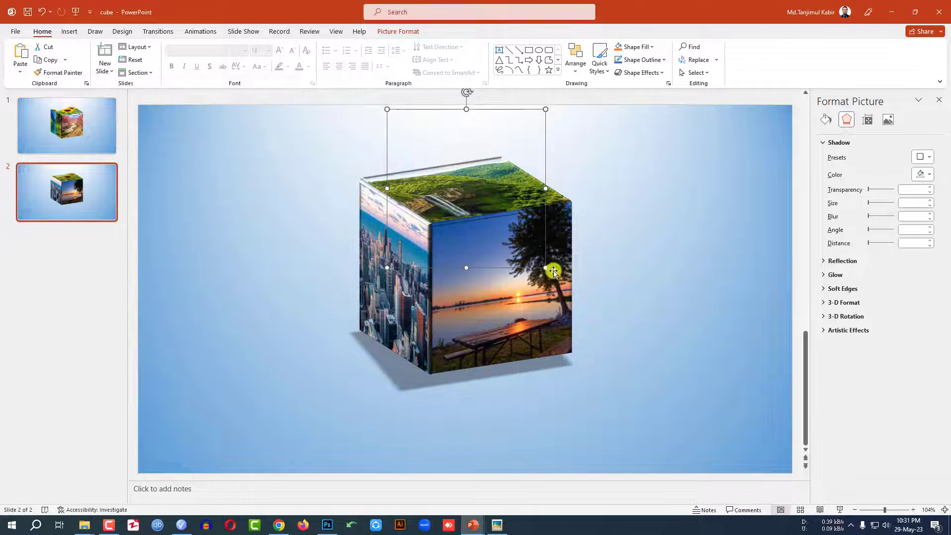
{"action": "left_click", "coordinate": [652, 245]}
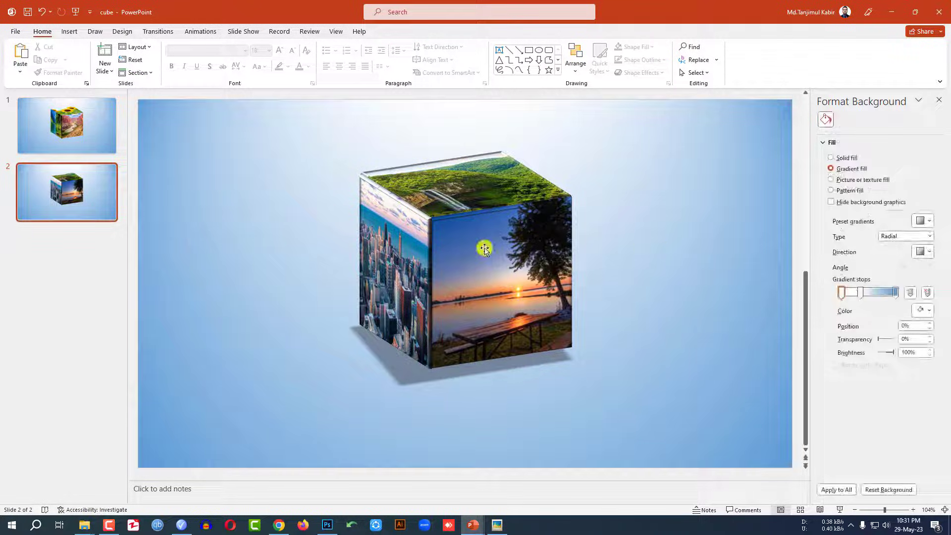
Duplicate slide 2 and set the new cube's front face to the marguerite-729510_1280 daisy photo.
{"action": "right_click", "coordinate": [87, 199]}
{"action": "left_click", "coordinate": [121, 300]}
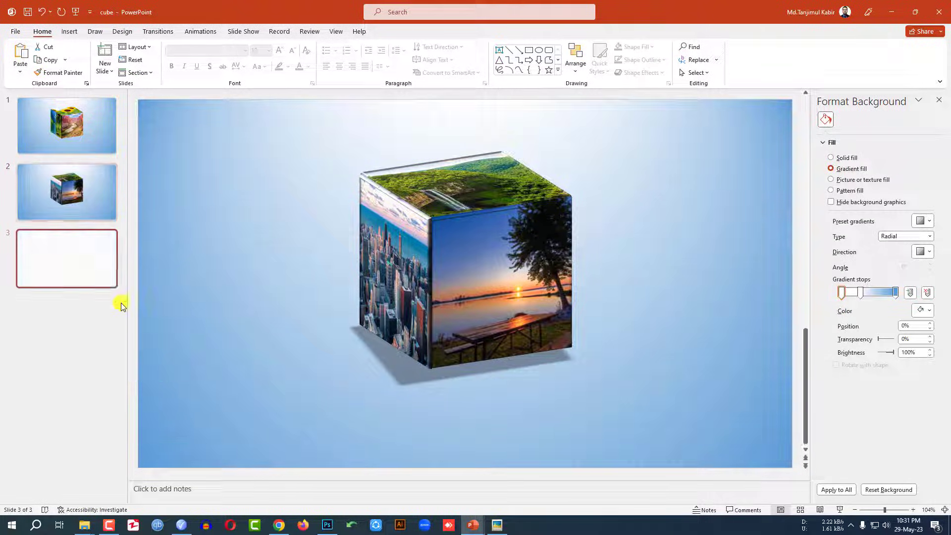
{"action": "left_click", "coordinate": [477, 268]}
{"action": "right_click", "coordinate": [478, 270]}
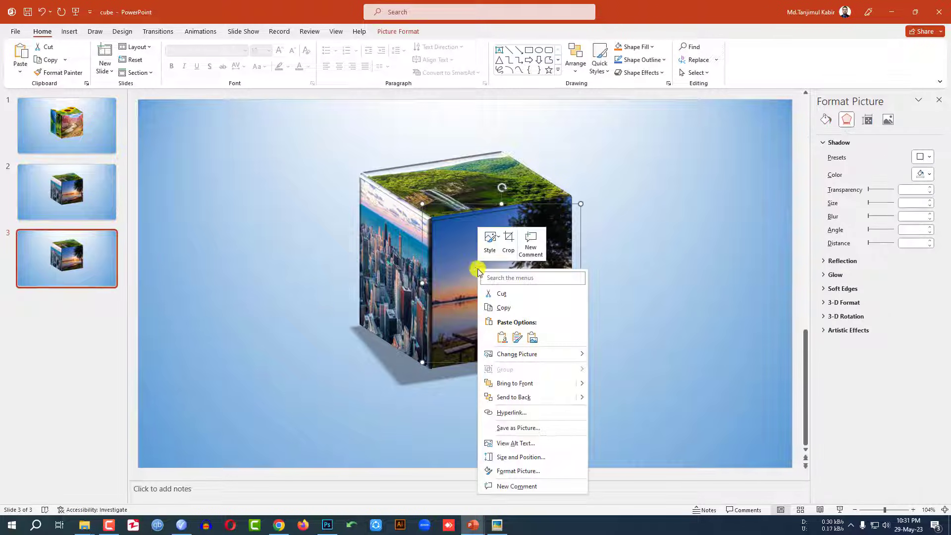
{"action": "mouse_move", "coordinate": [515, 355]}
{"action": "left_click", "coordinate": [625, 354]}
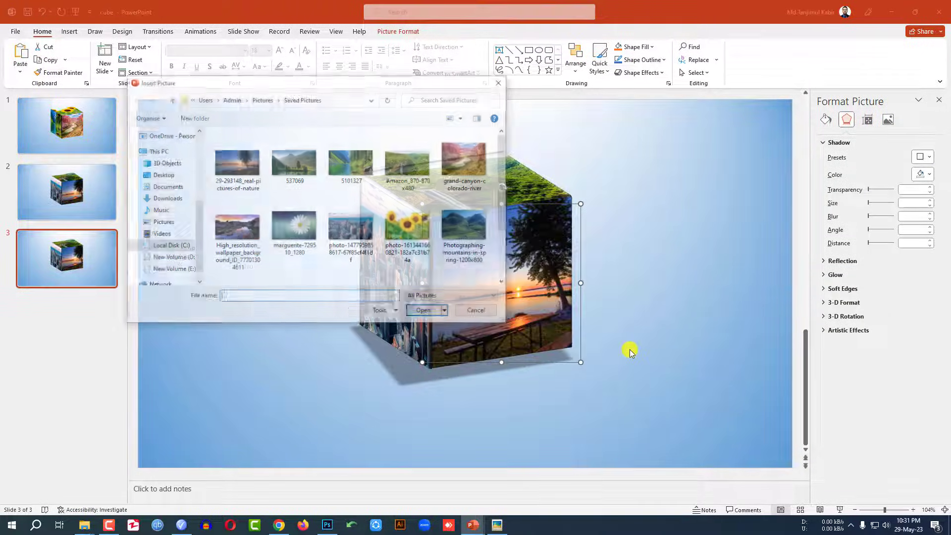
{"action": "left_click", "coordinate": [302, 239]}
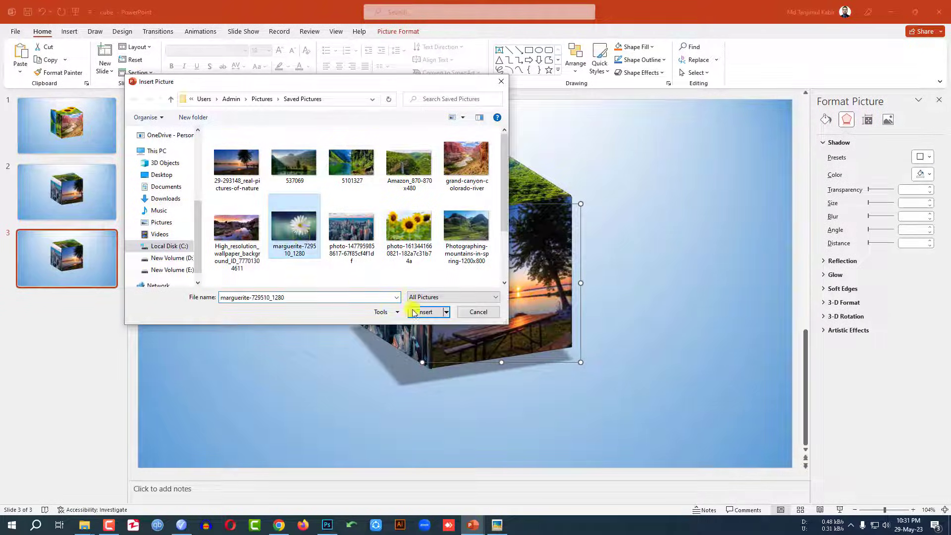
{"action": "left_click", "coordinate": [423, 311]}
Replace the left face picture with the hydrangea photo.
{"action": "right_click", "coordinate": [389, 270]}
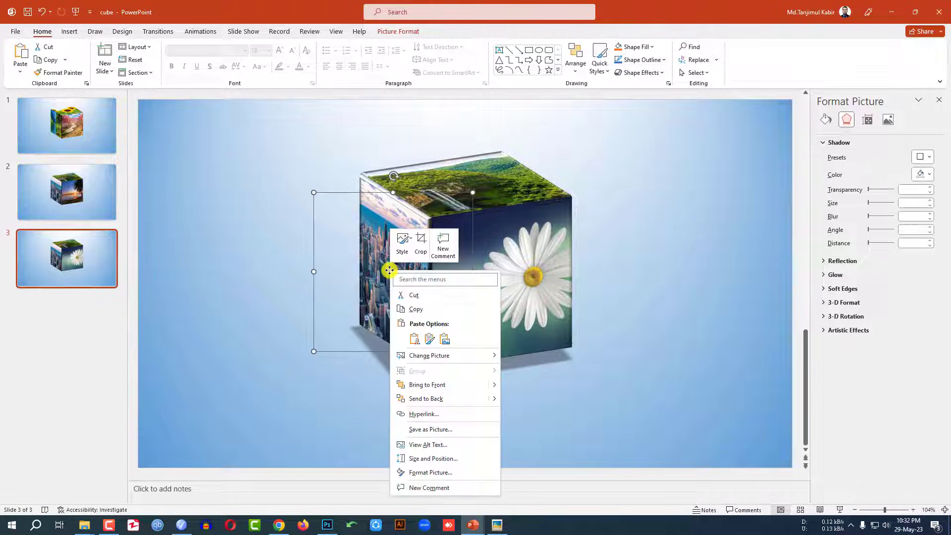
{"action": "mouse_move", "coordinate": [424, 355]}
{"action": "left_click", "coordinate": [517, 355]}
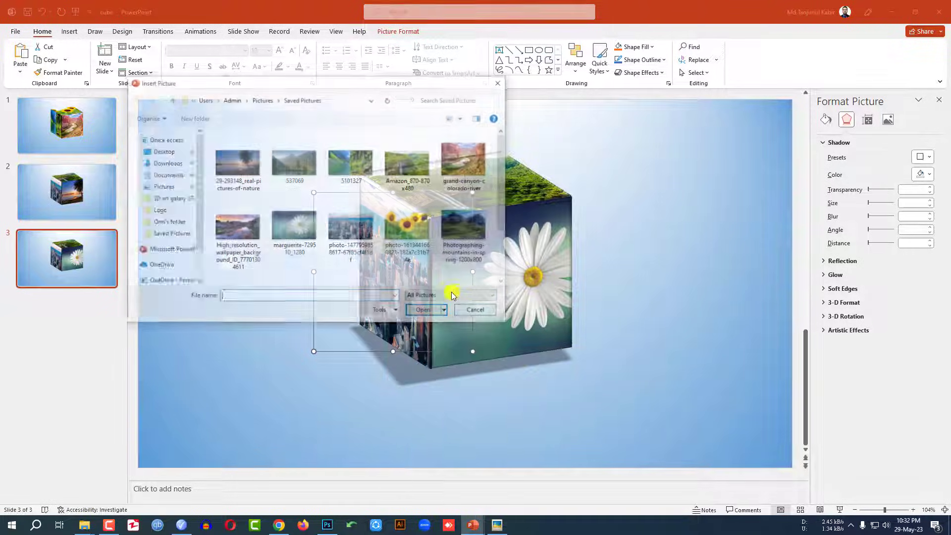
{"action": "scroll", "coordinate": [347, 223], "scroll_direction": "down", "scroll_amount": 1}
{"action": "left_click", "coordinate": [236, 231]}
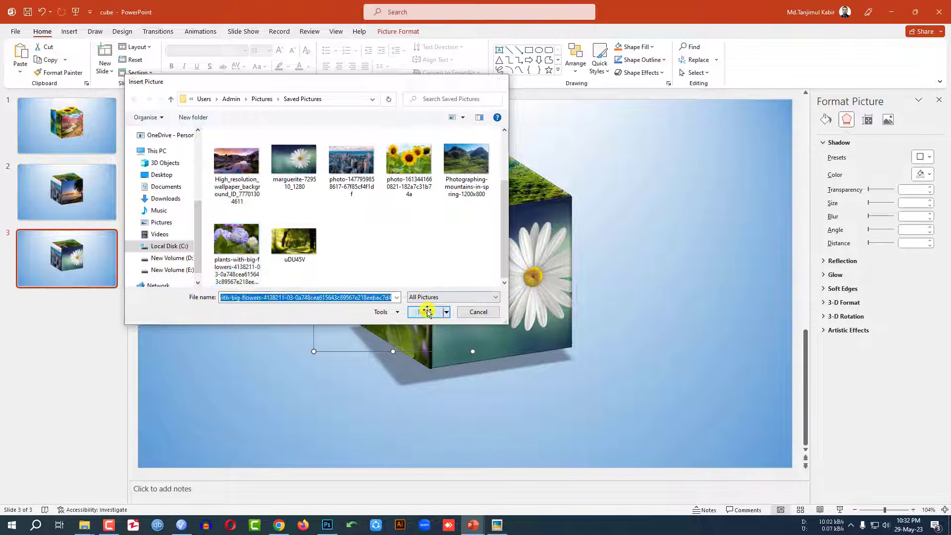
{"action": "left_click", "coordinate": [425, 312]}
Put the high-resolution wallpaper photo on the top face and select all the face pictures.
{"action": "left_click", "coordinate": [499, 192]}
{"action": "right_click", "coordinate": [497, 190]}
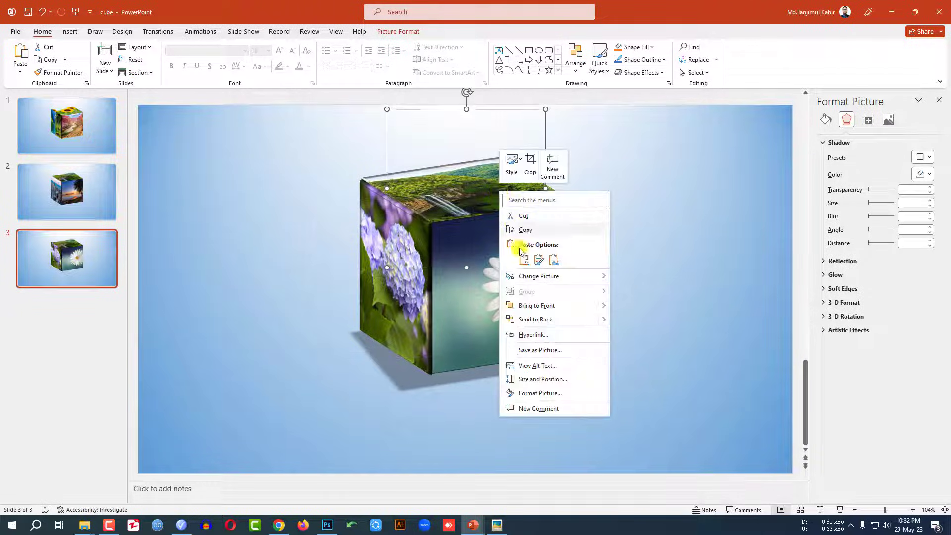
{"action": "mouse_move", "coordinate": [538, 276]}
{"action": "left_click", "coordinate": [644, 278]}
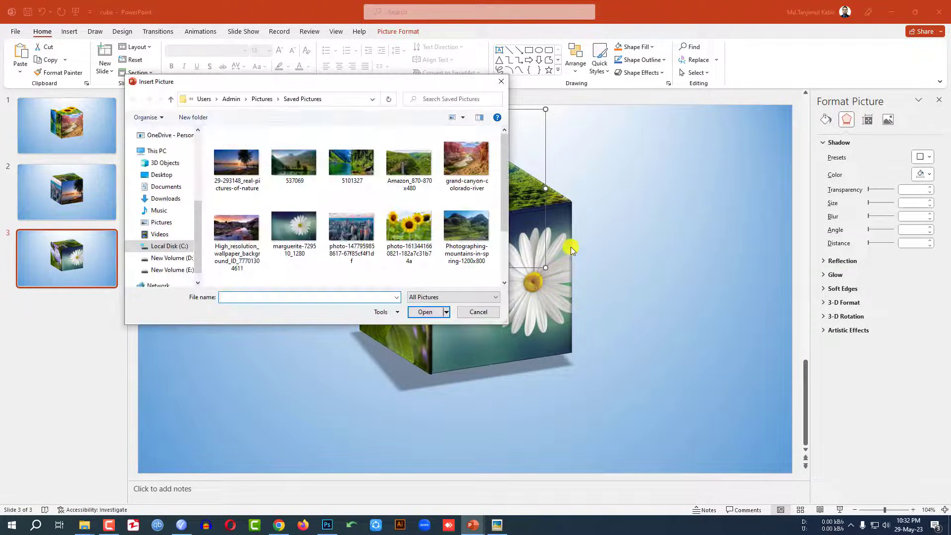
{"action": "scroll", "coordinate": [258, 198], "scroll_direction": "down", "scroll_amount": 1}
{"action": "left_click", "coordinate": [243, 188]}
{"action": "left_click", "coordinate": [425, 311]}
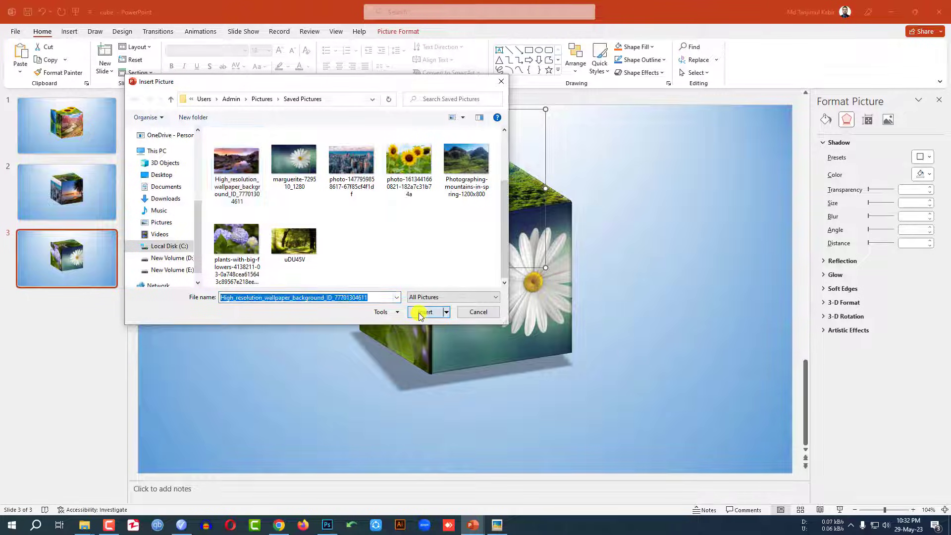
{"action": "left_click", "coordinate": [649, 291]}
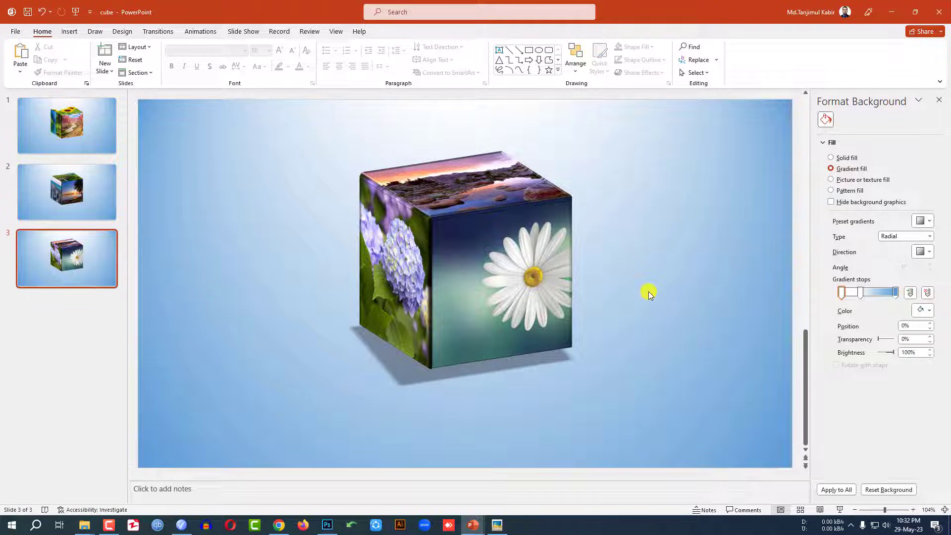
{"action": "key", "text": "Tab"}
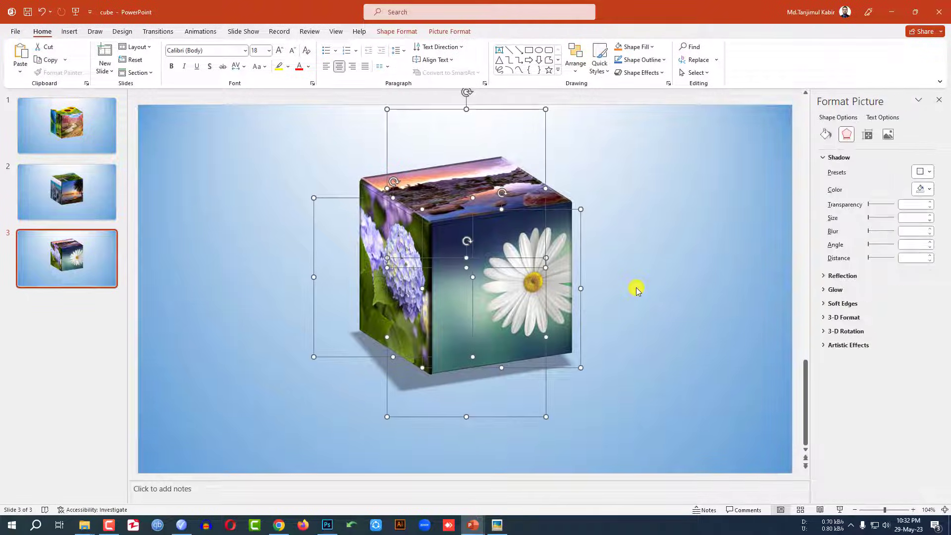
{"action": "left_click", "coordinate": [97, 203]}
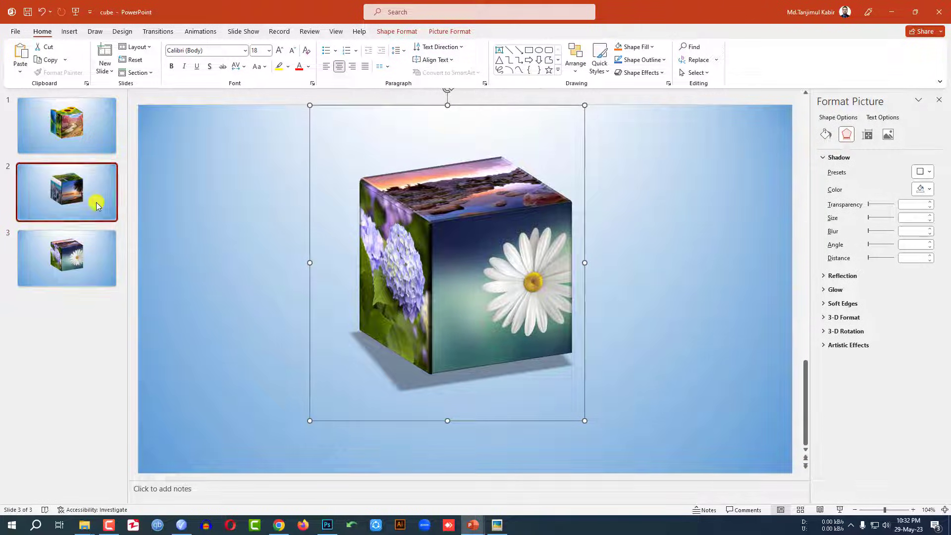